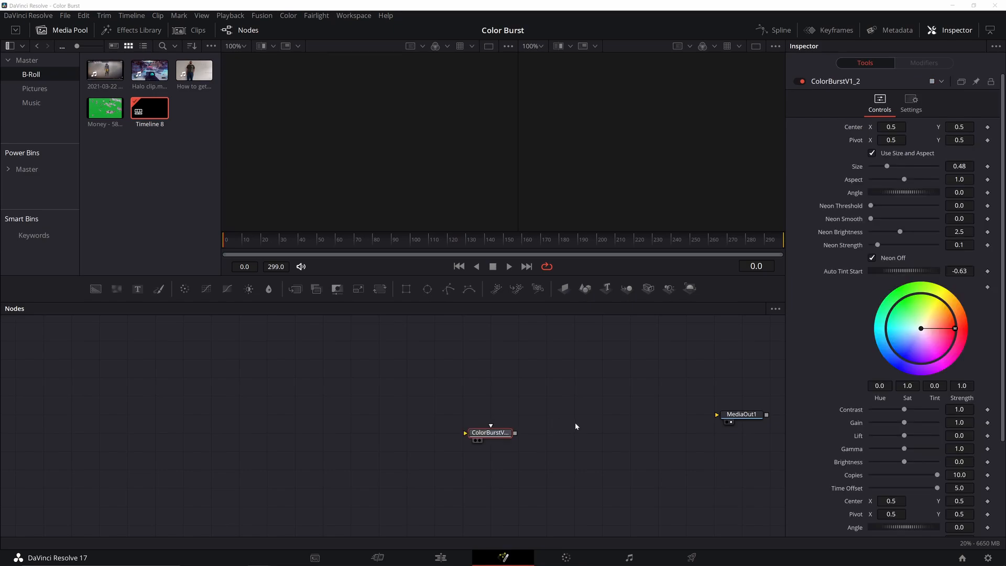
Import the ColorBurst macro's node tree, then cut the CC_1 and Remove_color input links.
drag(1005, 343, 286, 383)
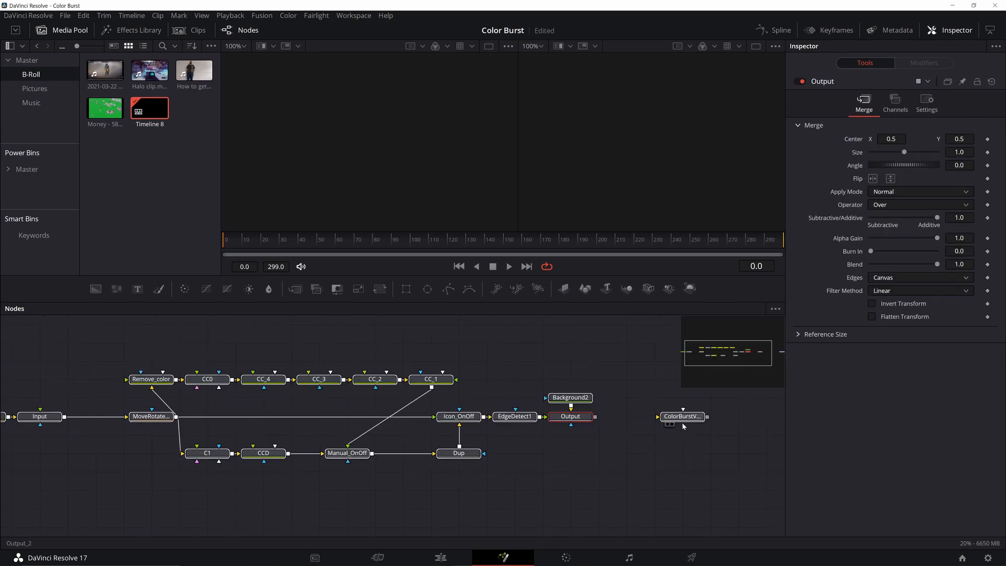
drag(447, 464, 519, 491)
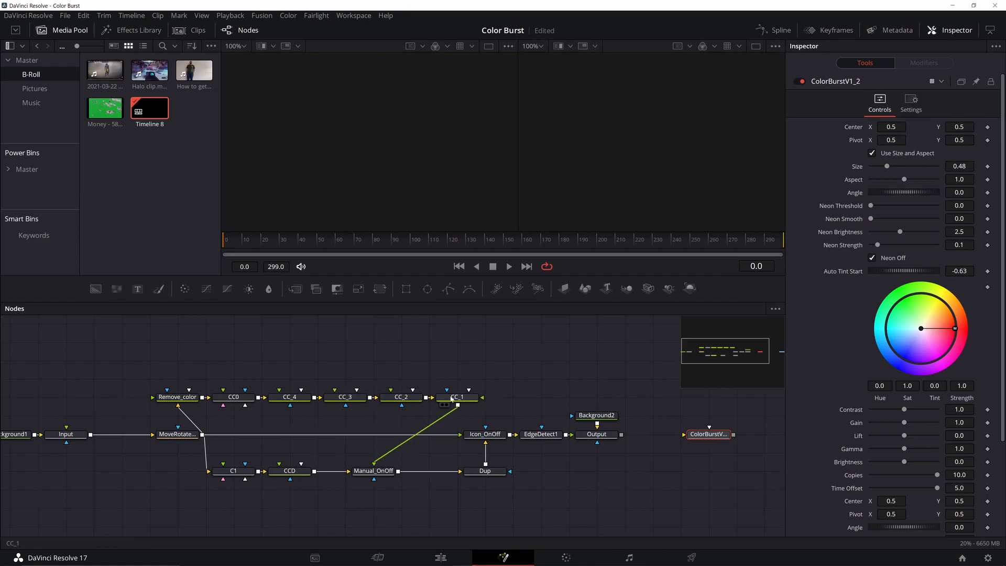
click(396, 449)
click(183, 413)
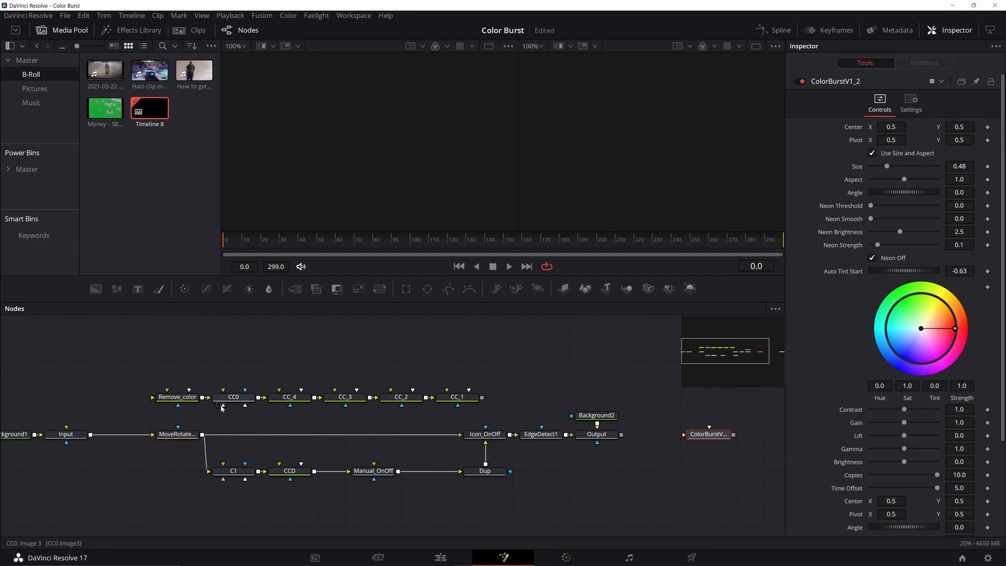
Inspect the CC_4, CC_1 and CC_3 colour corrector nodes.
click(297, 399)
click(465, 397)
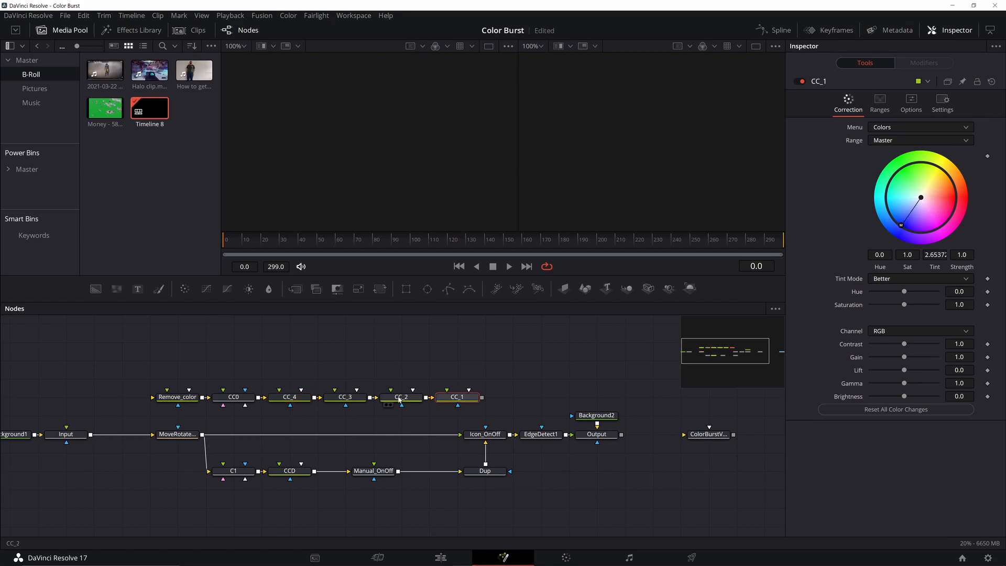
click(346, 398)
click(307, 399)
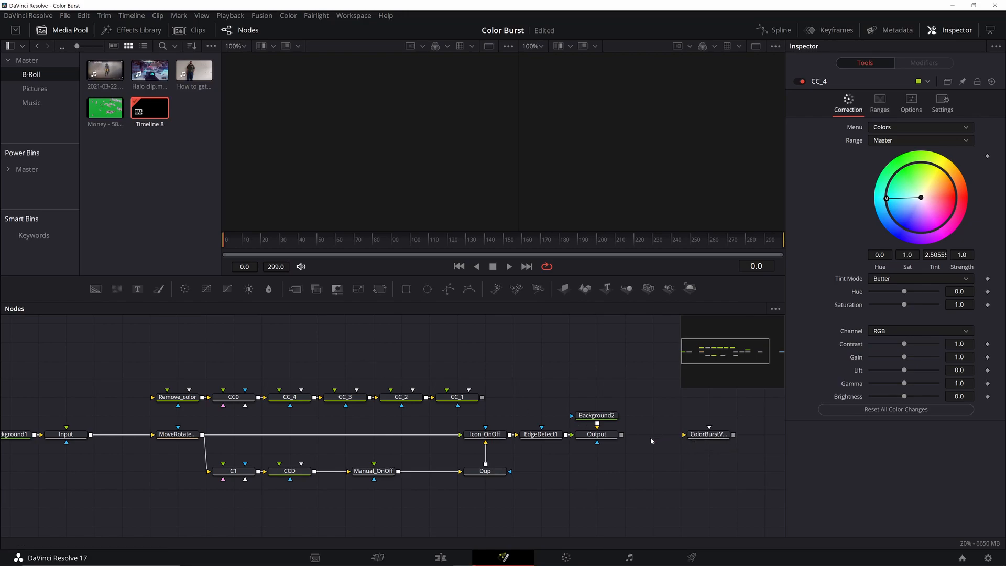
Move the ColorBurstV1_2 node down and left, beneath the imported tree.
drag(528, 381, 401, 361)
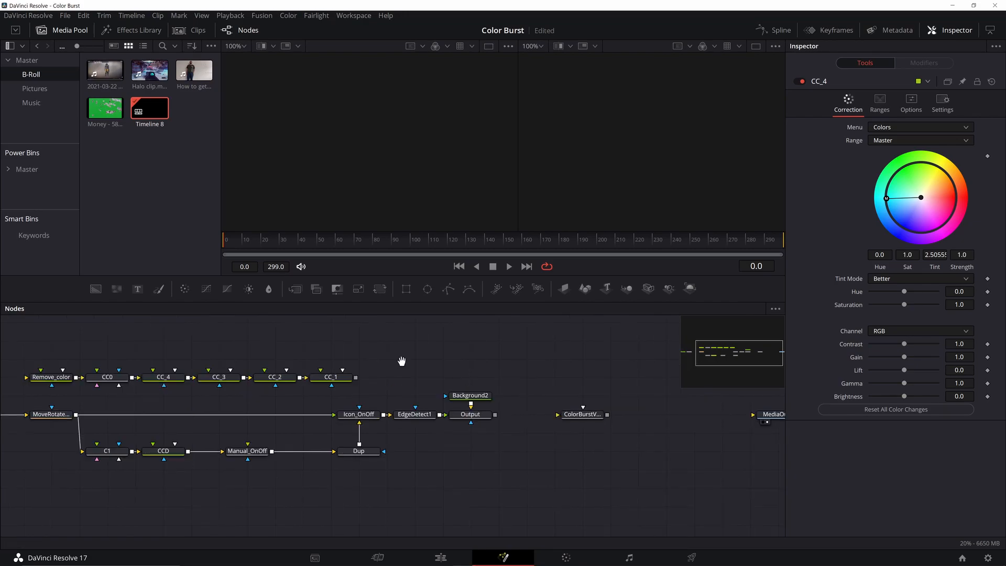
drag(402, 362, 426, 400)
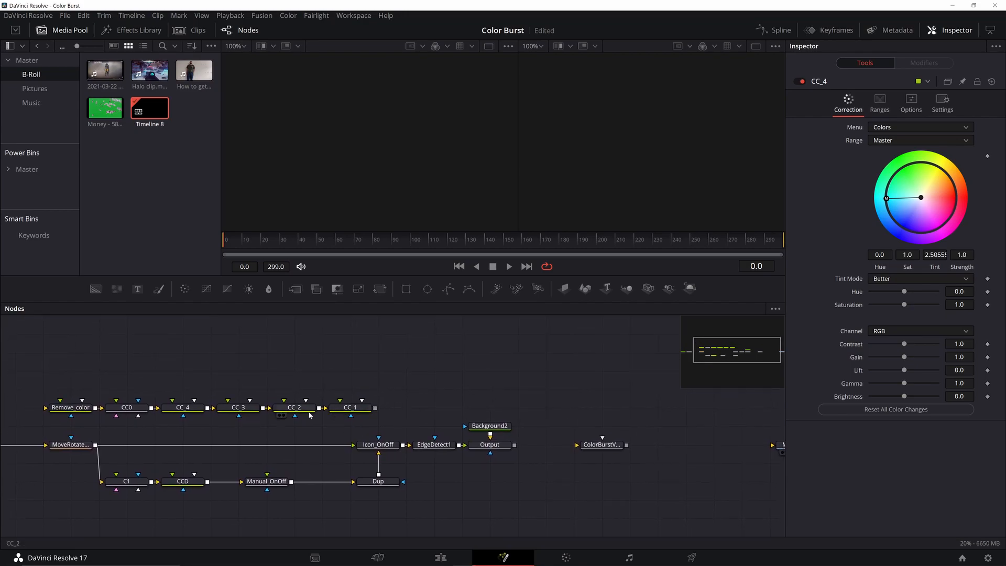
drag(572, 439, 515, 406)
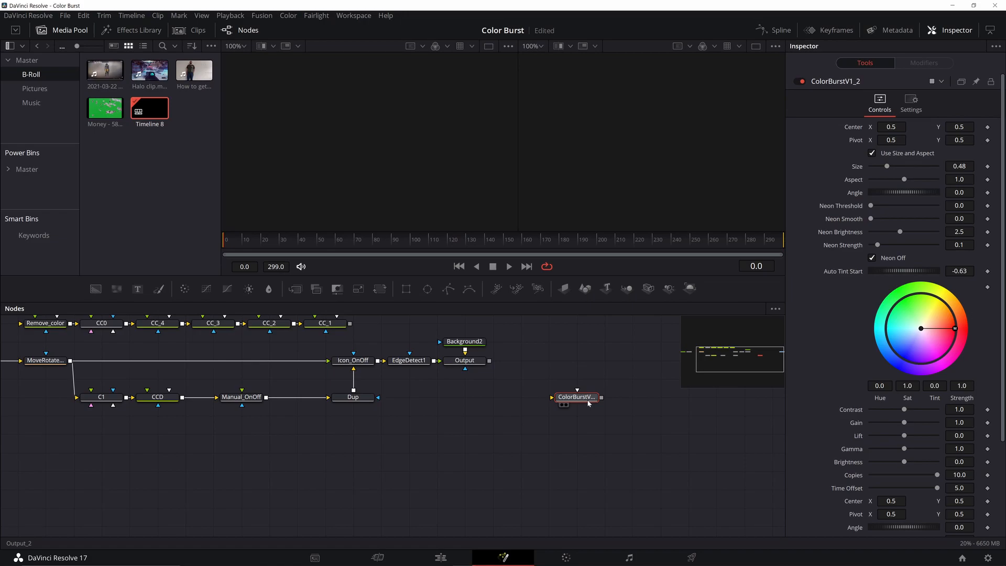
drag(587, 401, 347, 501)
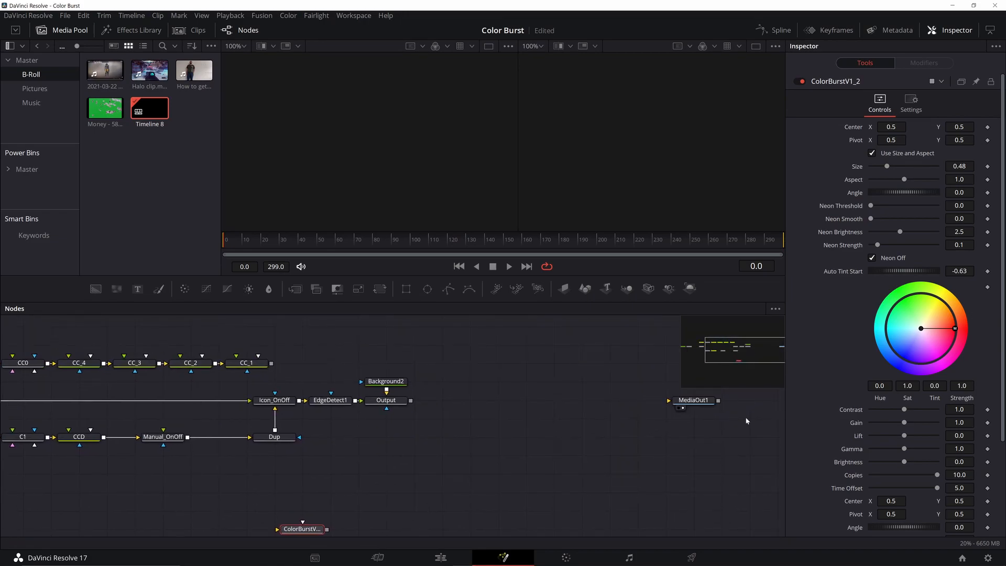
Wire ColorBurst into MediaOut1 and add Davinci_Resolve.png as a MediaIn node.
drag(693, 401, 664, 383)
drag(581, 408, 514, 408)
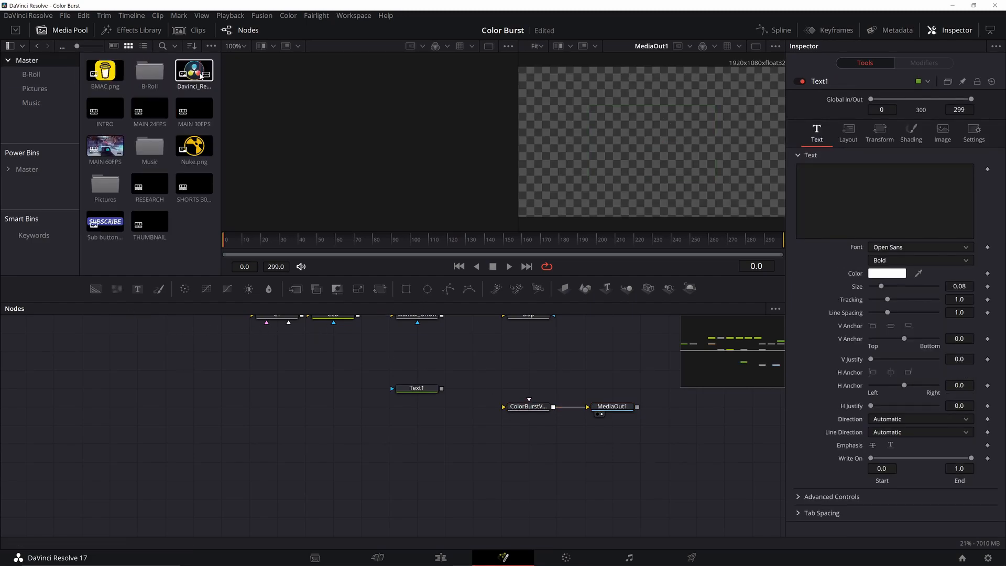
drag(201, 76, 445, 424)
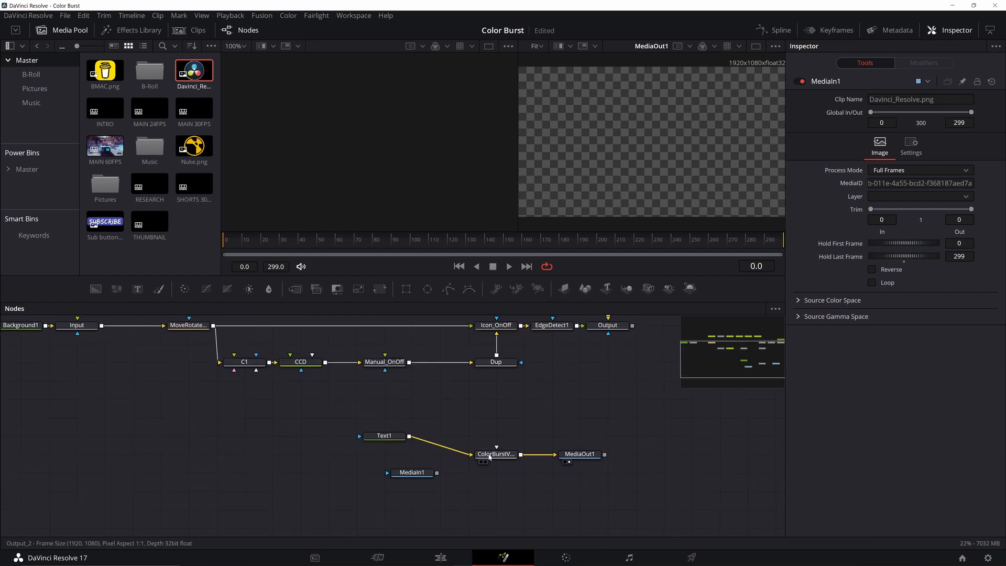
Enter 'Huzzah!!!' as Text1's text and set it to Size 2.27 at Angle 13.
click(384, 435)
text(Huzzah!!!)
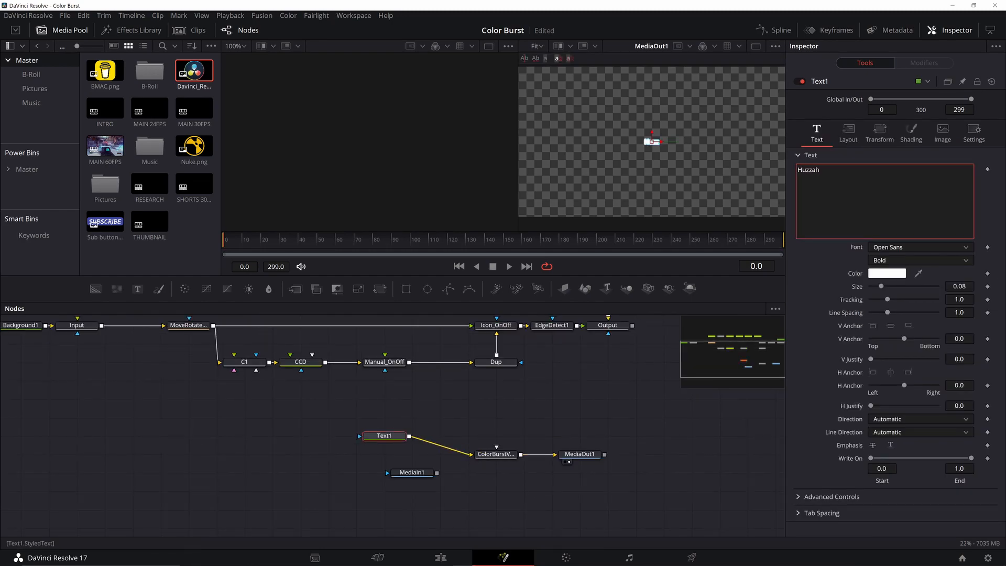
click(502, 454)
drag(384, 435, 412, 454)
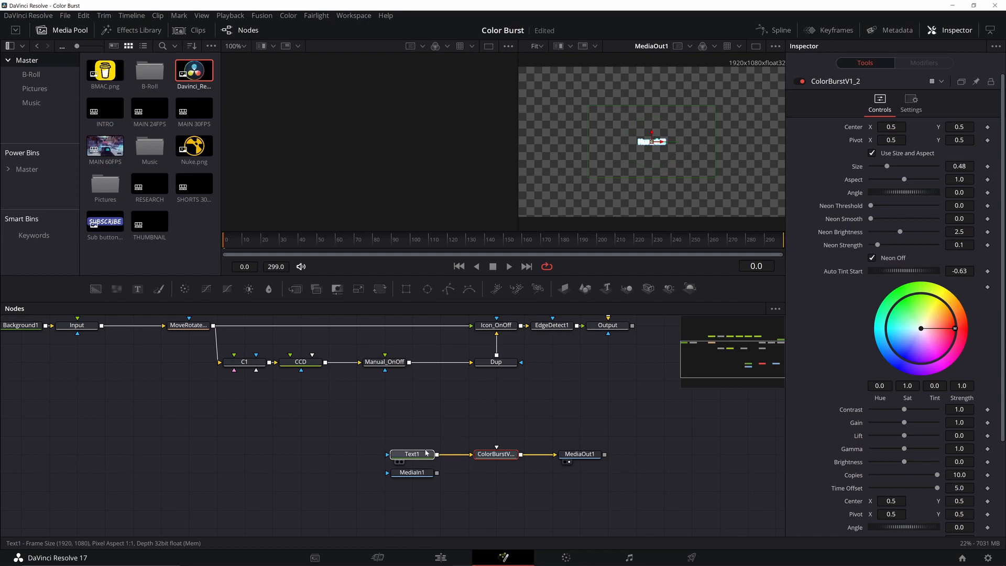
click(495, 454)
drag(895, 169, 903, 194)
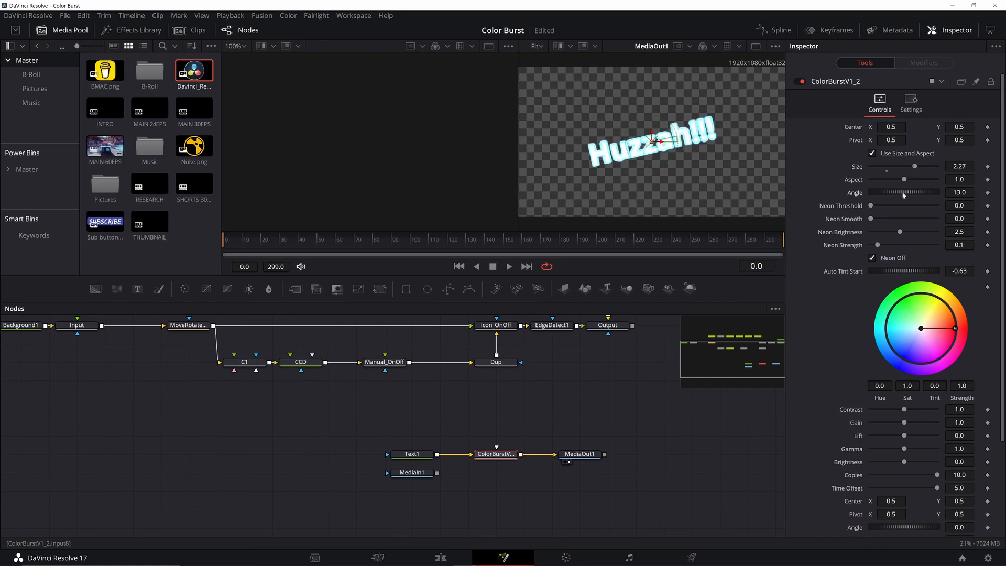
Turn the neon edge on and set Neon Threshold and Smooth to 0.173.
scroll(878, 247, down, 1)
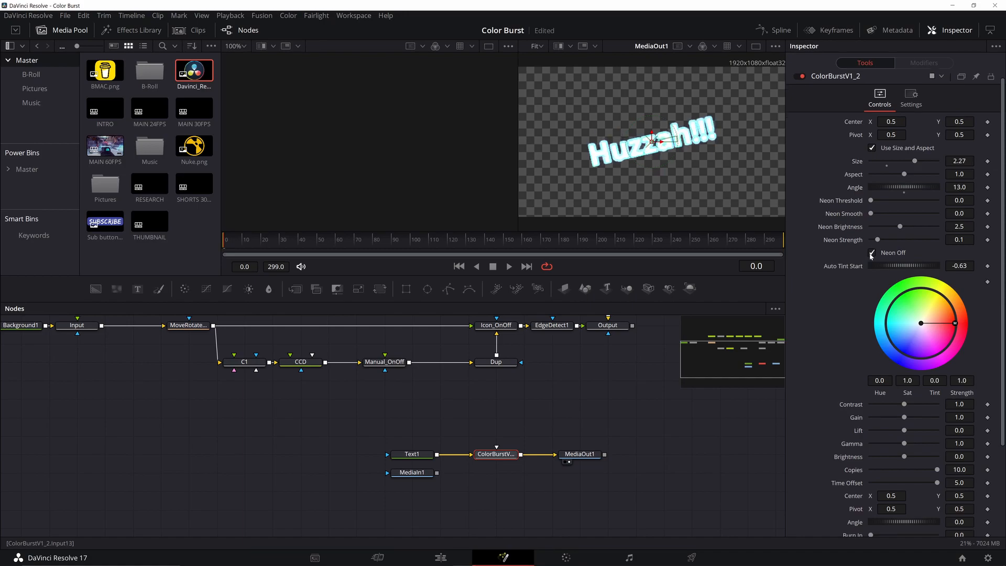
click(871, 254)
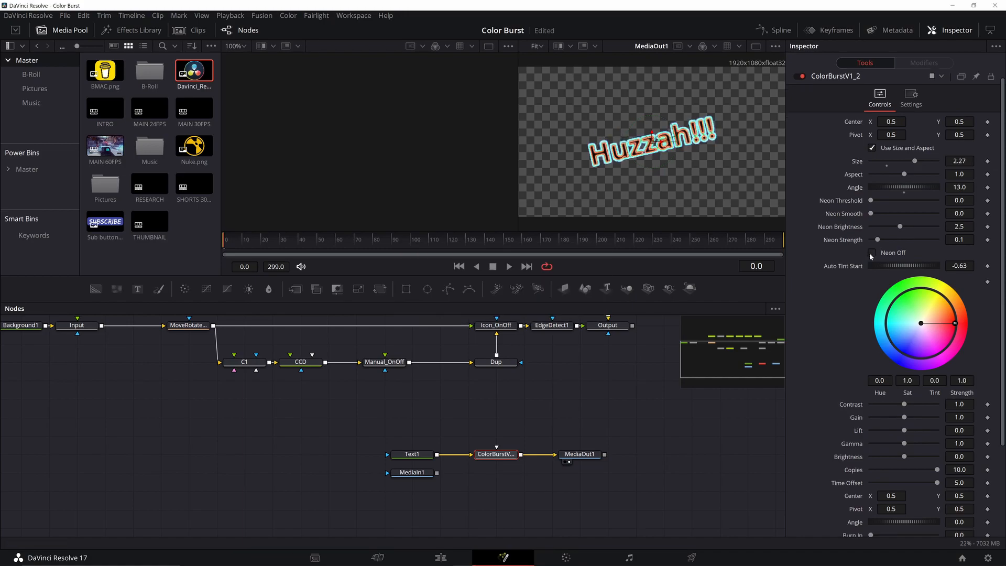
click(871, 254)
click(872, 254)
mouse_move(871, 215)
mouse_down()
mouse_move(887, 219)
mouse_move(894, 207)
mouse_move(883, 208)
mouse_up()
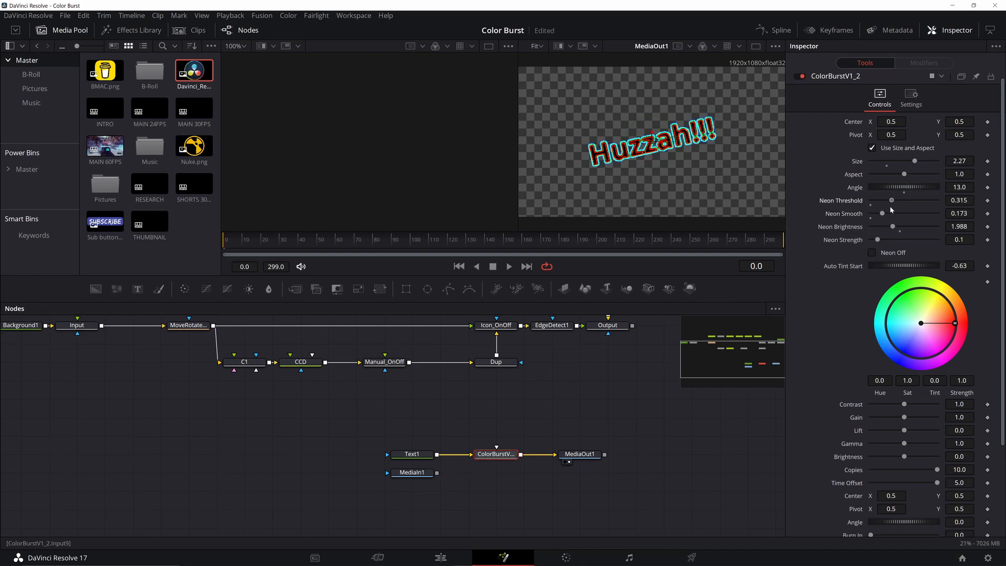
Set Auto Tint Start -0.514, tint -0.1104 and Brightness 0.17, then preview the burst.
scroll(893, 287, up, 1)
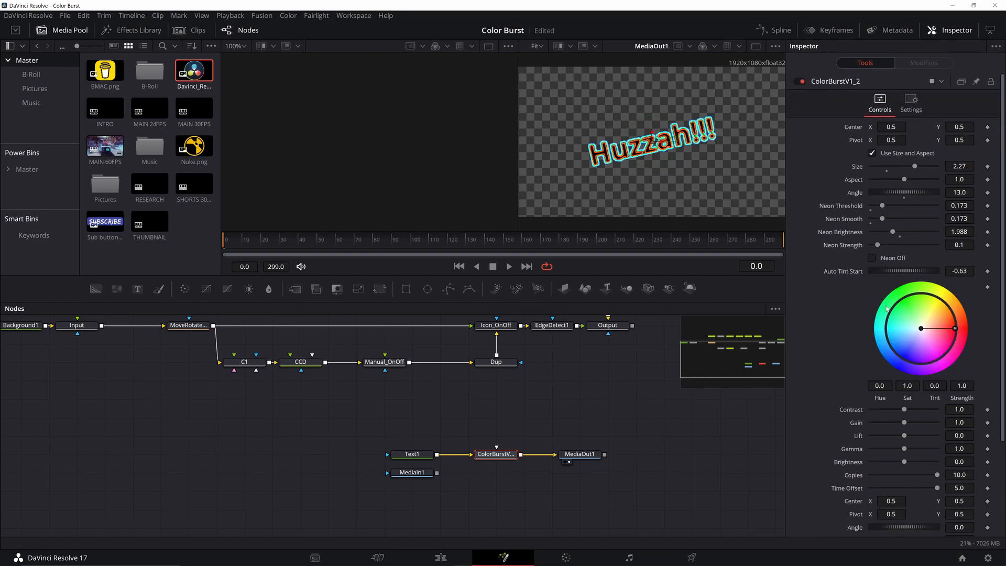
mouse_move(891, 274)
mouse_down()
mouse_move(912, 273)
mouse_move(901, 272)
mouse_up()
drag(943, 326, 902, 358)
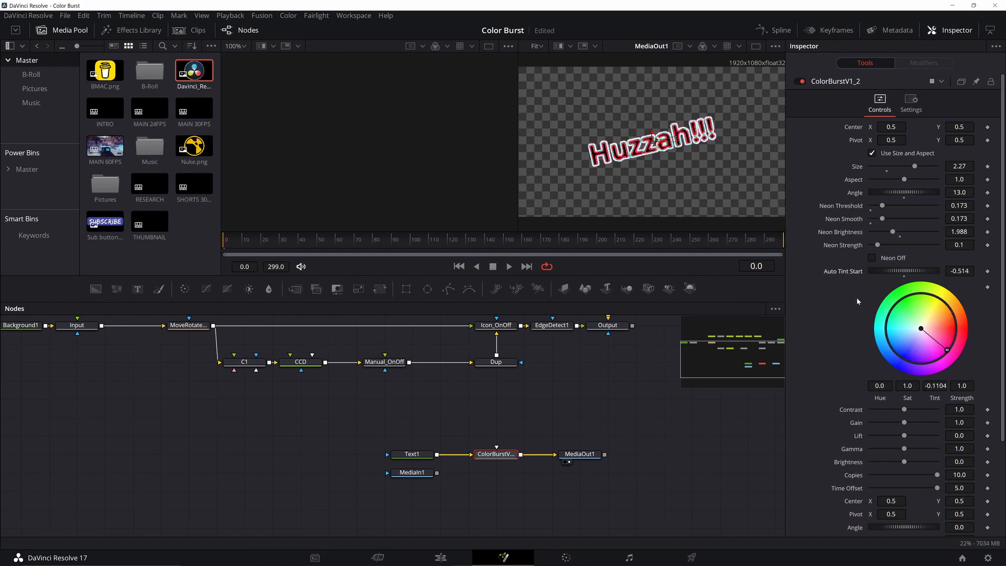
scroll(857, 302, down, 3)
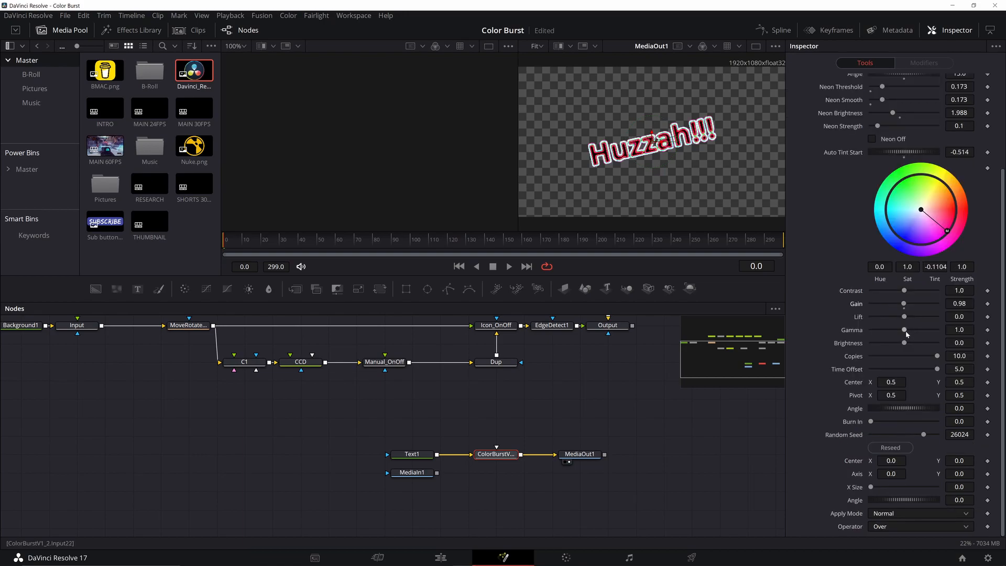
drag(904, 343, 912, 343)
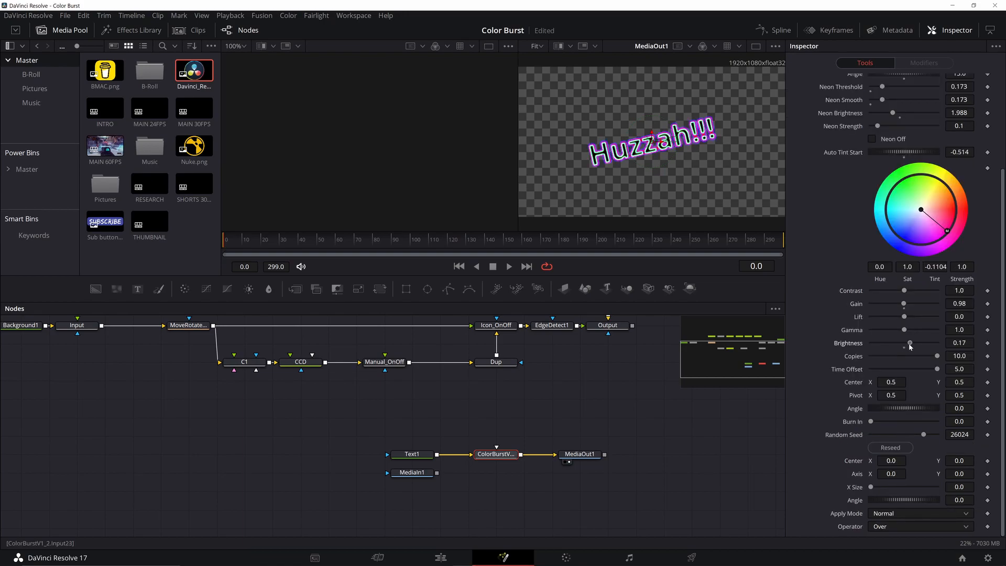
click(509, 266)
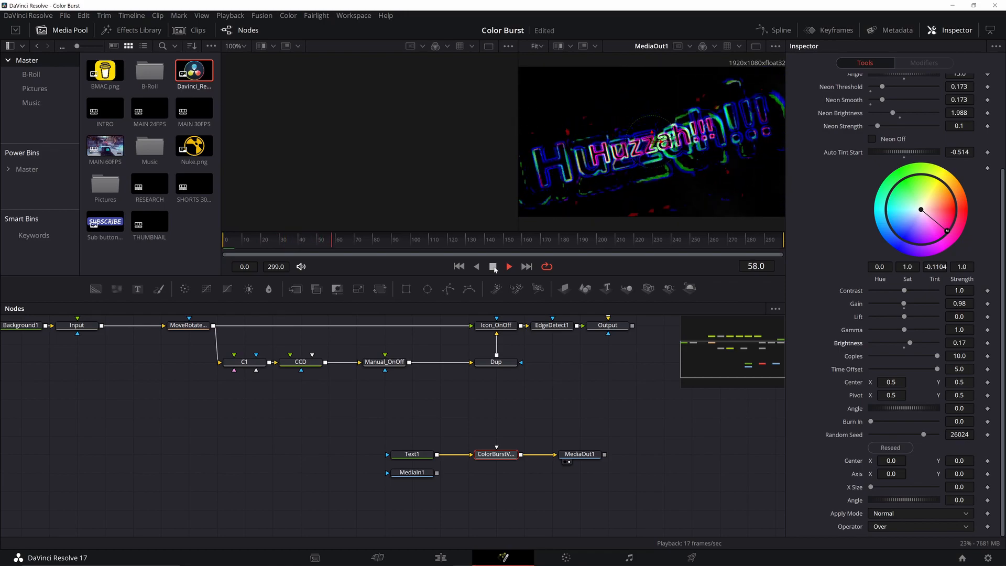
Rewind to frame 0, nudge Center X left and preview the offset burst.
click(493, 266)
click(459, 267)
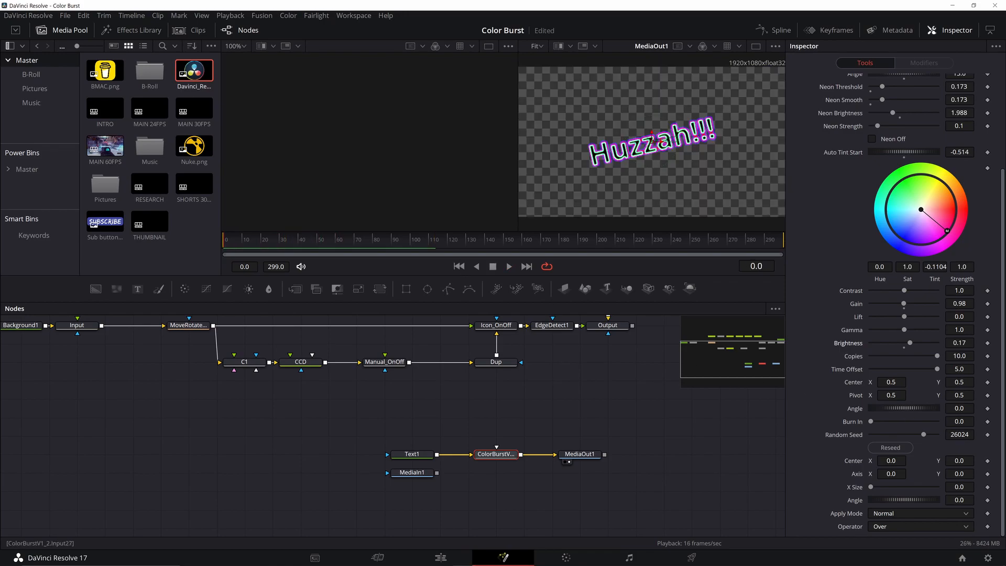
drag(891, 383, 878, 382)
click(509, 267)
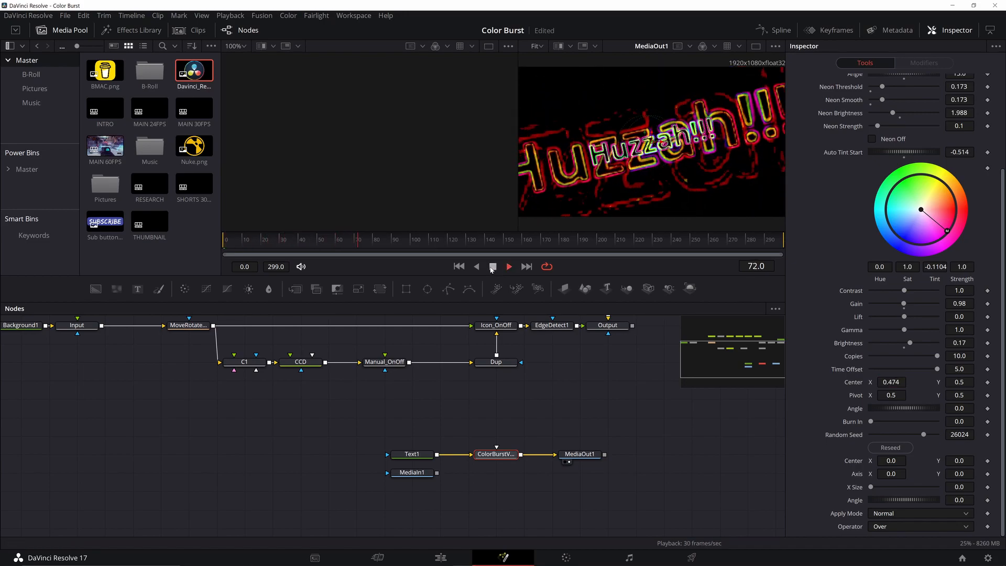
click(493, 268)
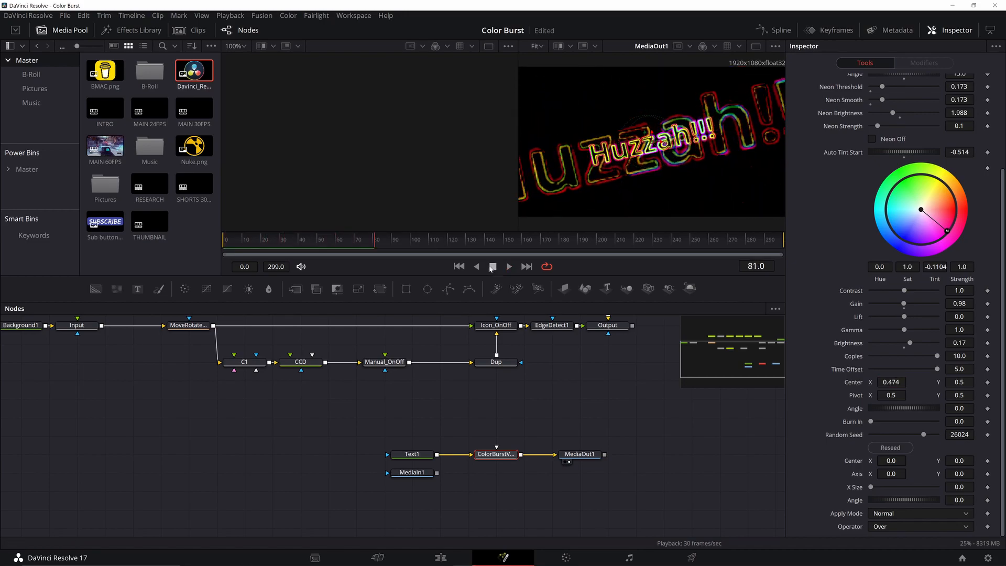
Set Pivot X 0.545, lower Center X 0.927 and Center X 0.498 to spread copies sideways.
drag(891, 396, 835, 396)
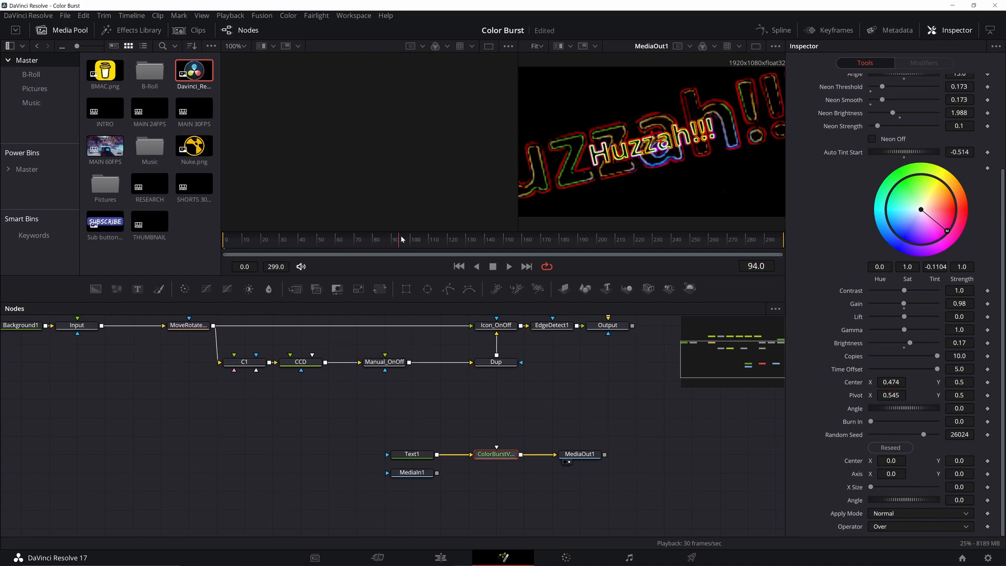
drag(891, 461, 985, 461)
drag(891, 382, 902, 382)
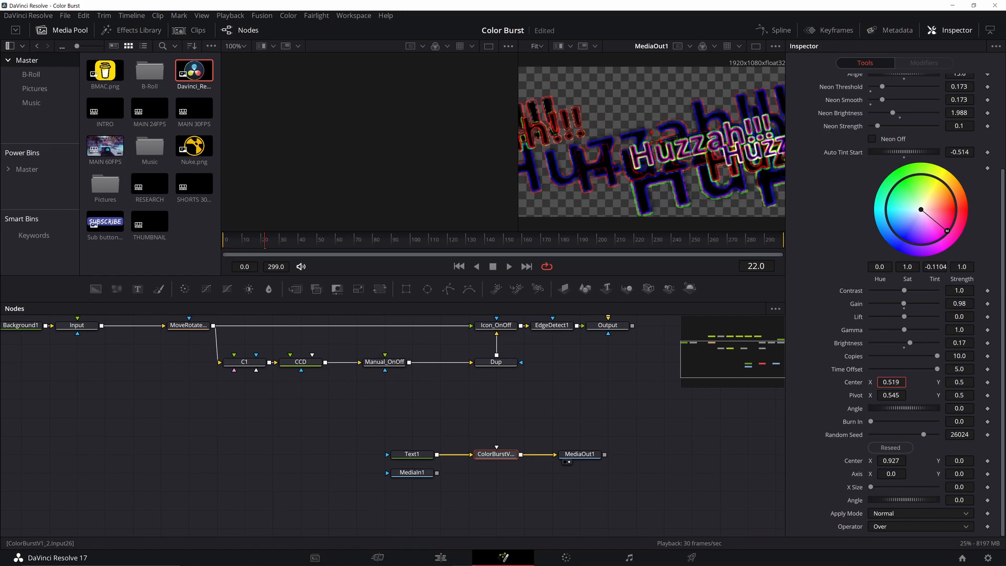
Reseed the burst copies, settle on Dissolve as Apply Mode, and preview later frames.
click(899, 516)
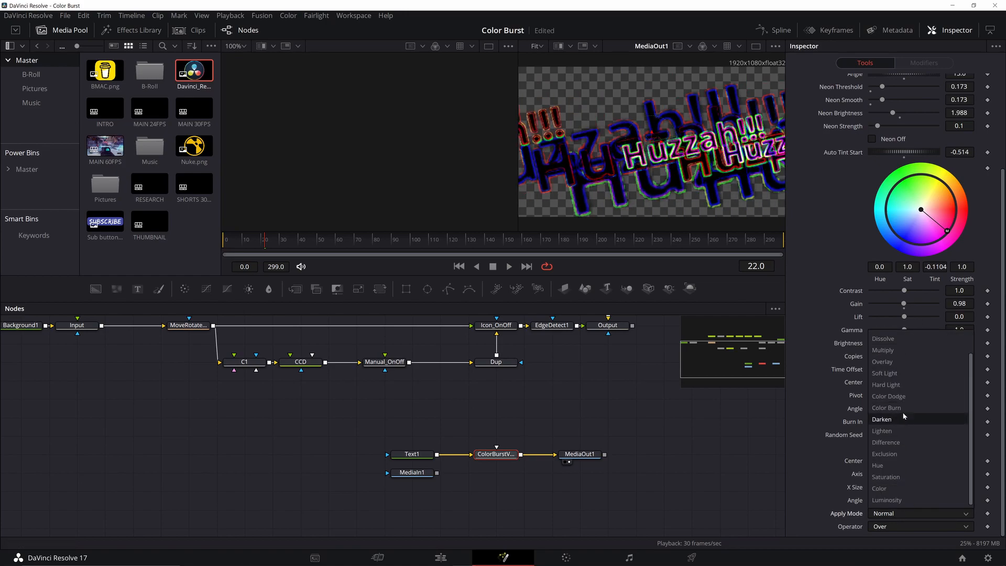
click(896, 386)
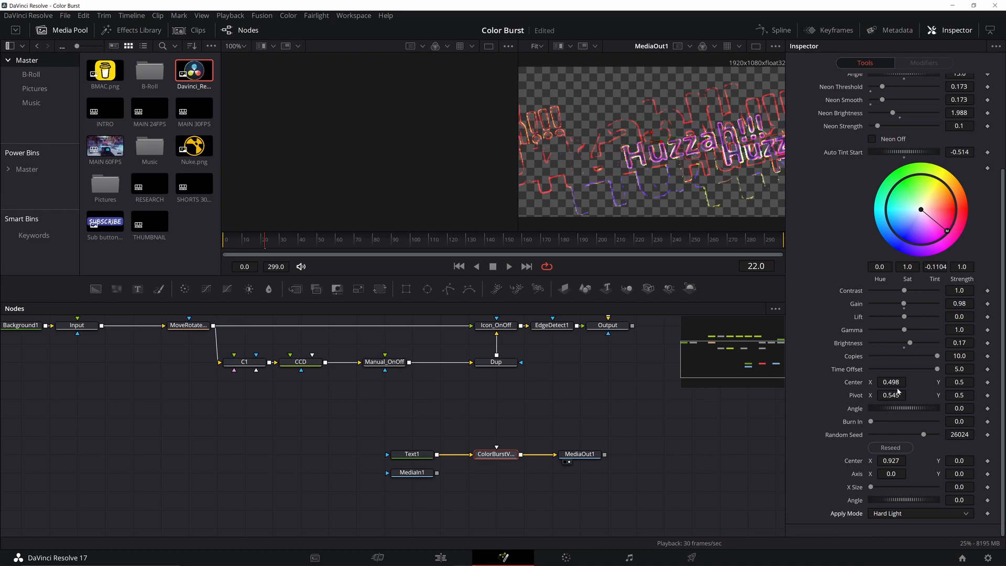
click(888, 447)
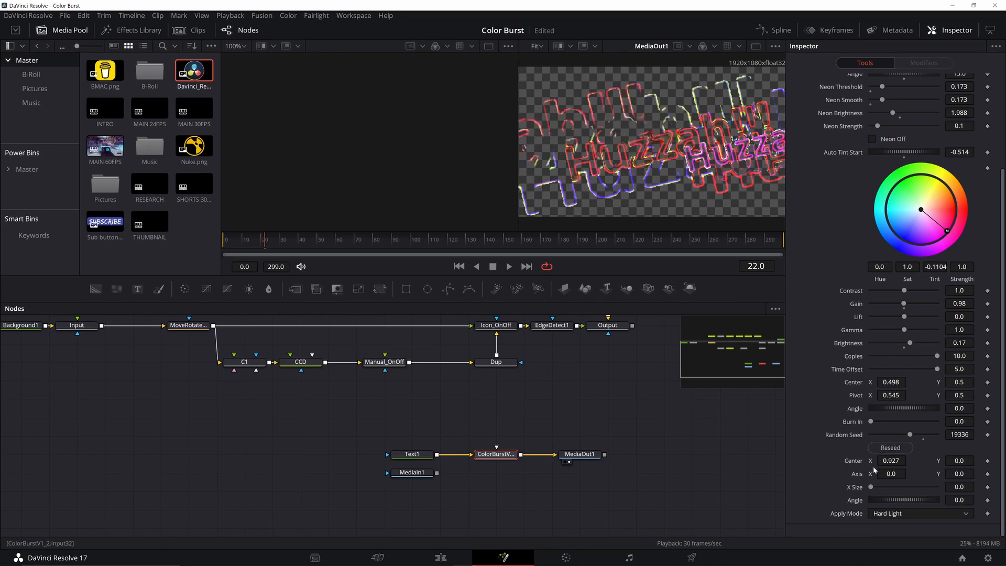
click(897, 516)
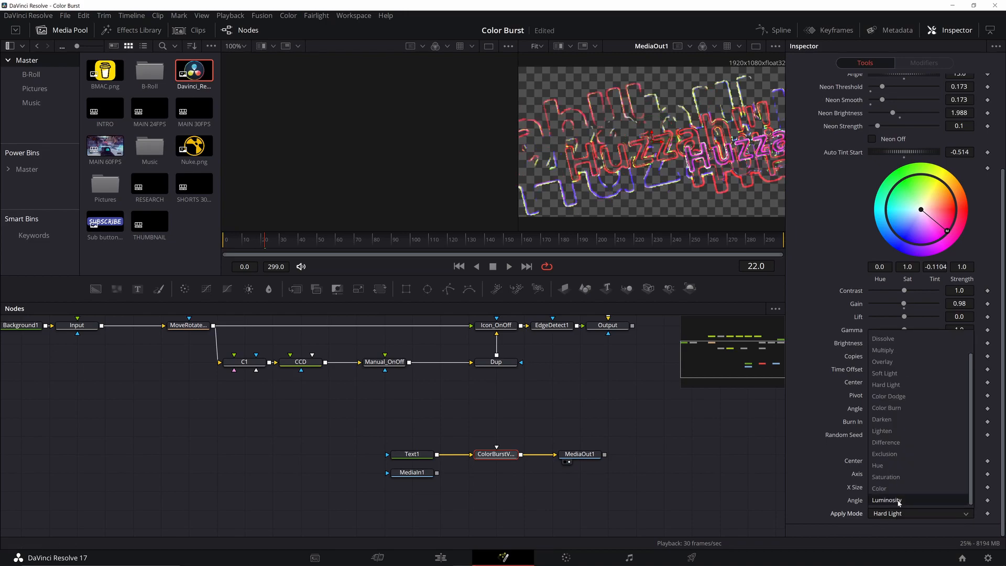
click(898, 504)
click(898, 513)
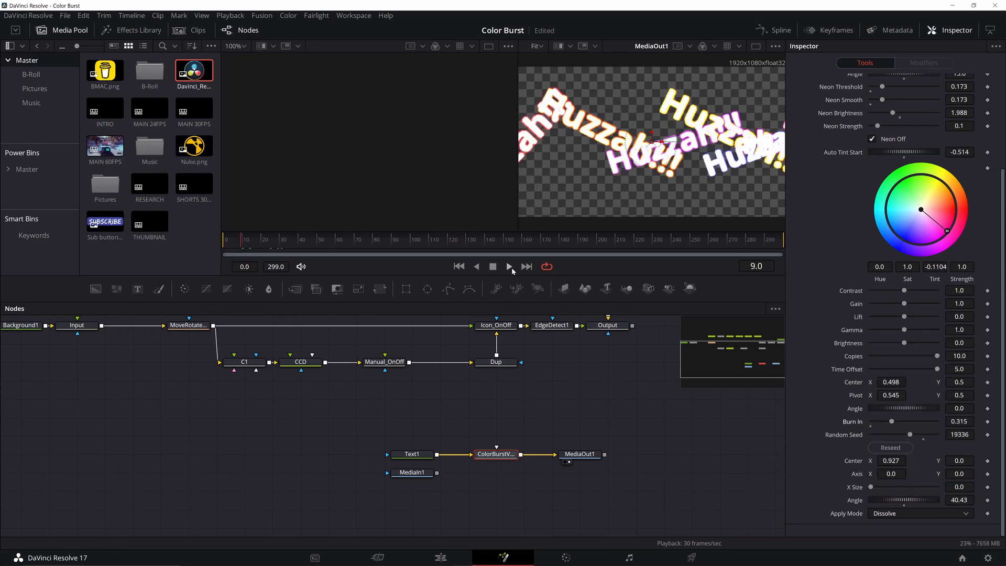
click(511, 268)
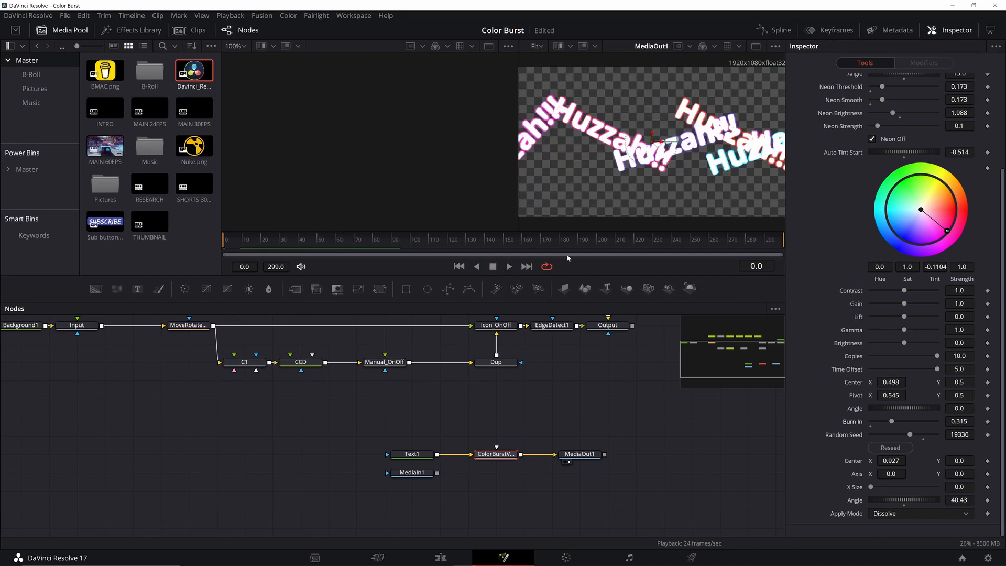
drag(672, 240, 580, 239)
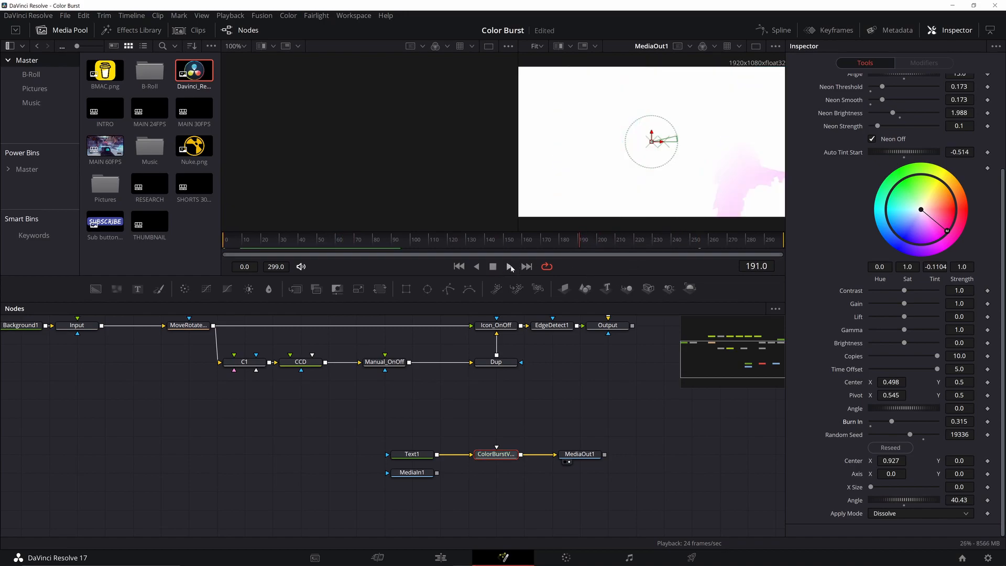
click(495, 362)
click(258, 240)
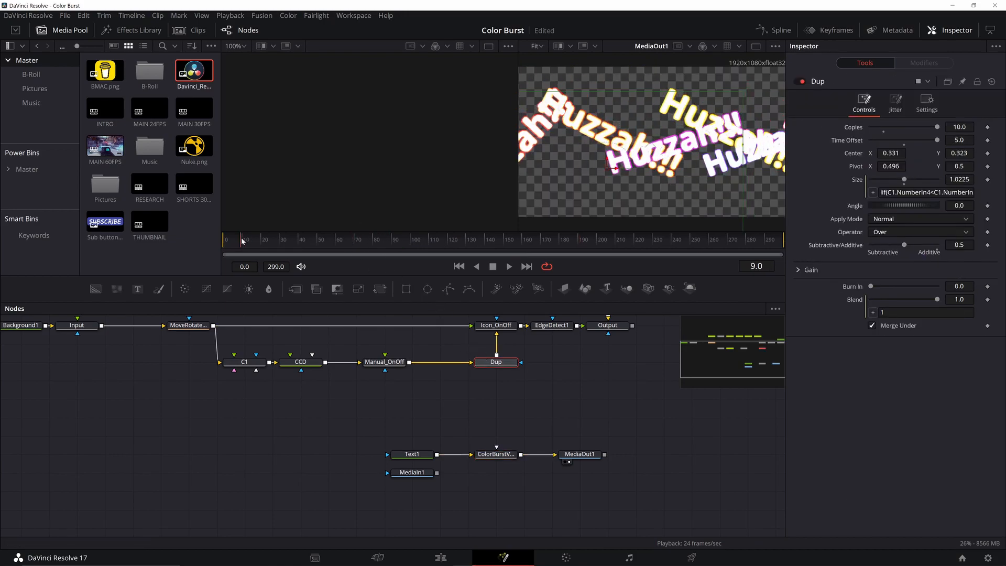
drag(258, 240, 652, 240)
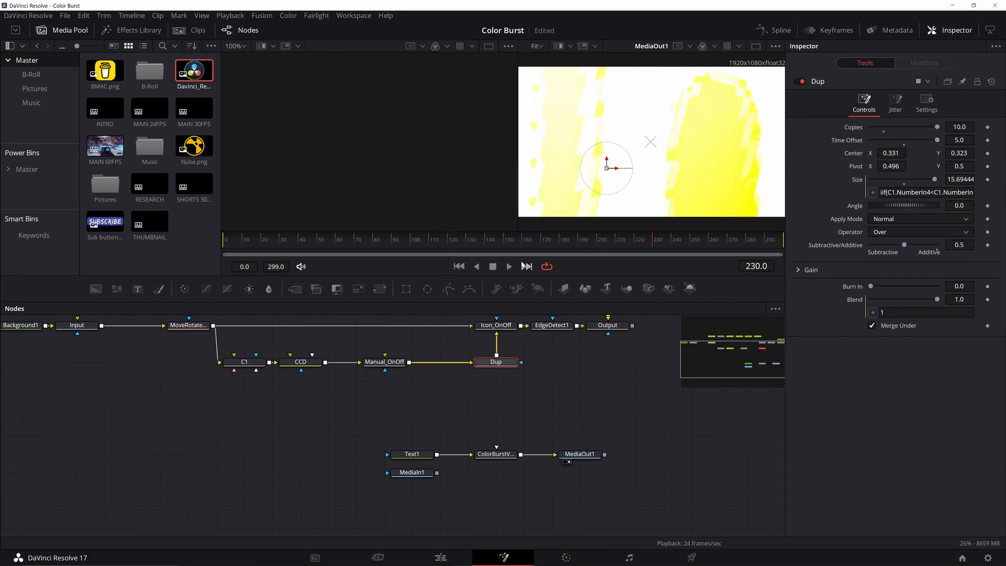
click(510, 267)
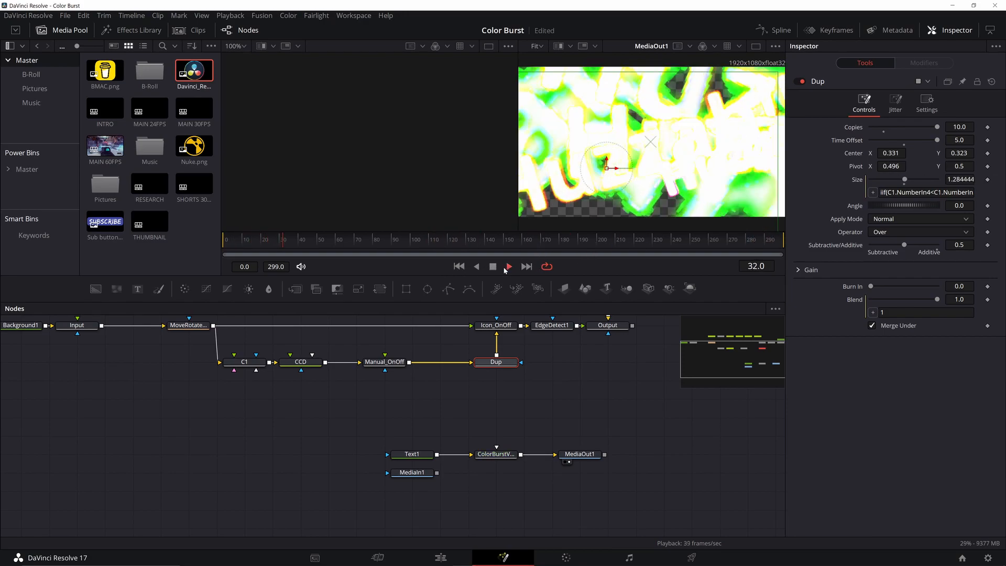
click(493, 267)
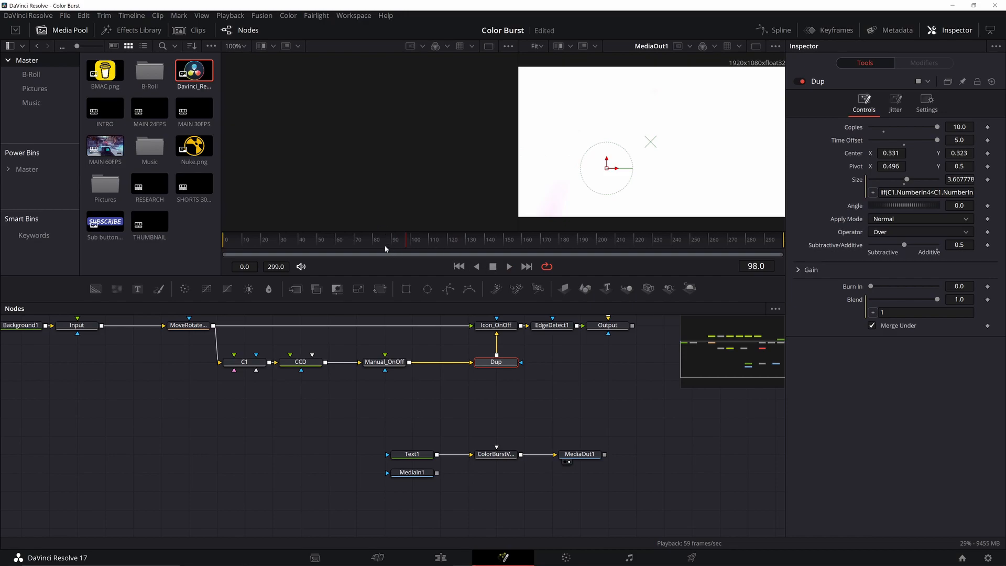
drag(375, 239, 286, 241)
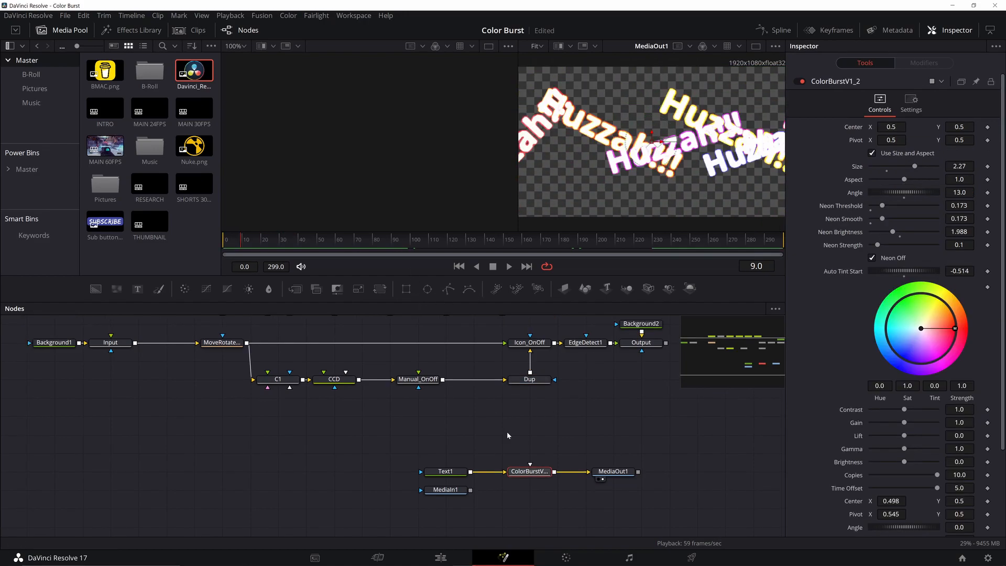
On the Edit page, extend the clip's end to 15:48.
key(shift+4)
drag(762, 396, 1002, 398)
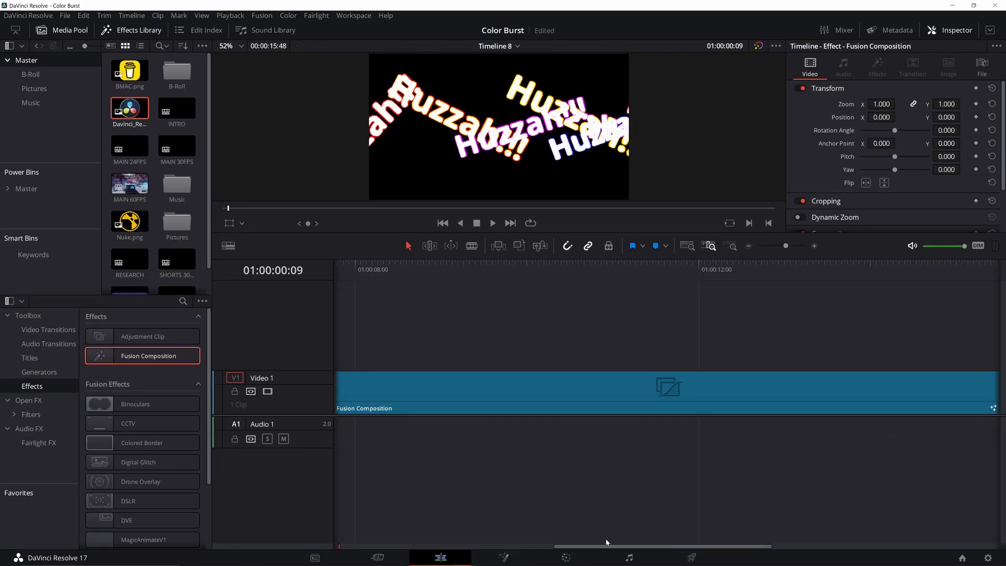
click(510, 558)
In Fusion, turn off Icon Color On so the logo keeps its own colours, previewing the rings.
click(511, 454)
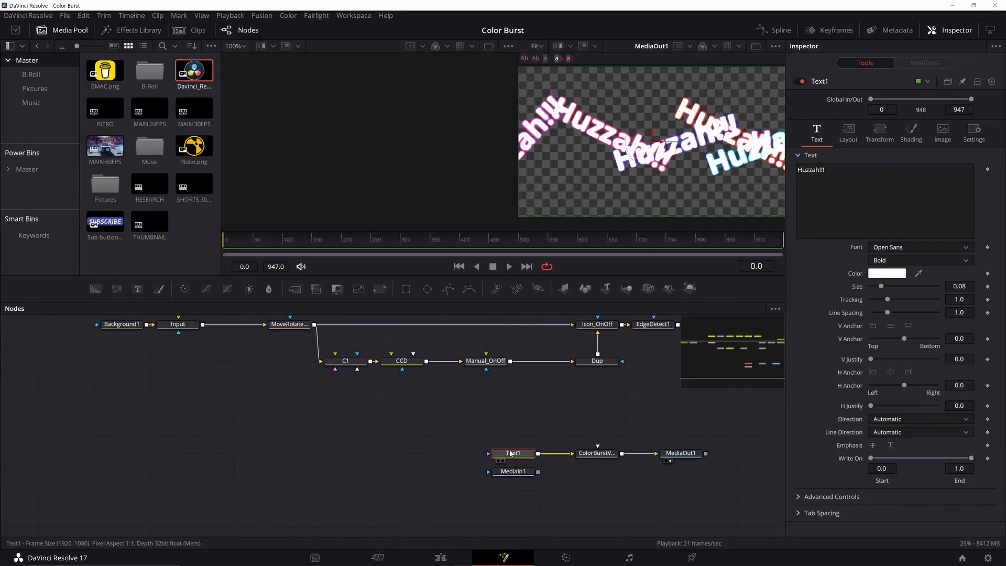
click(508, 266)
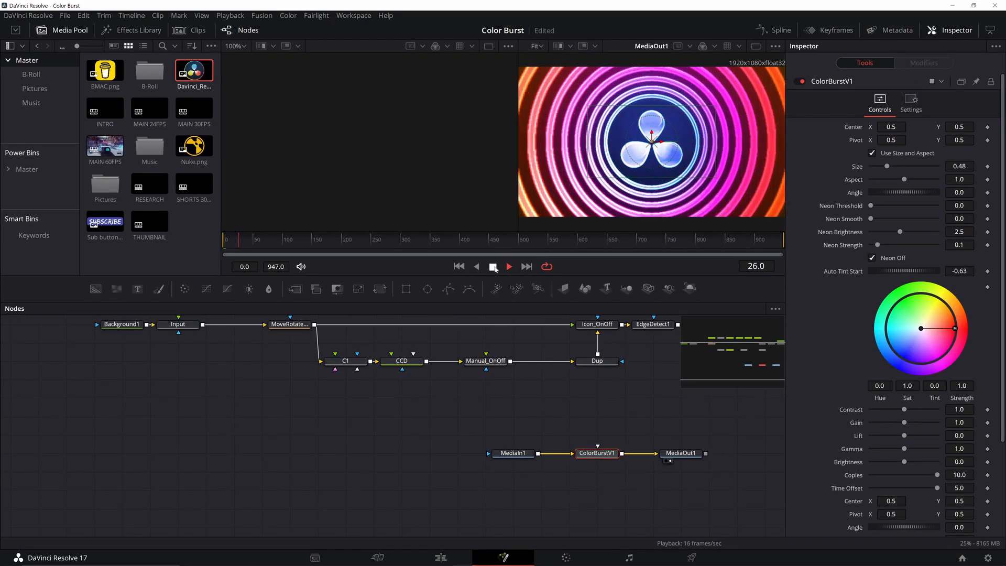
click(492, 266)
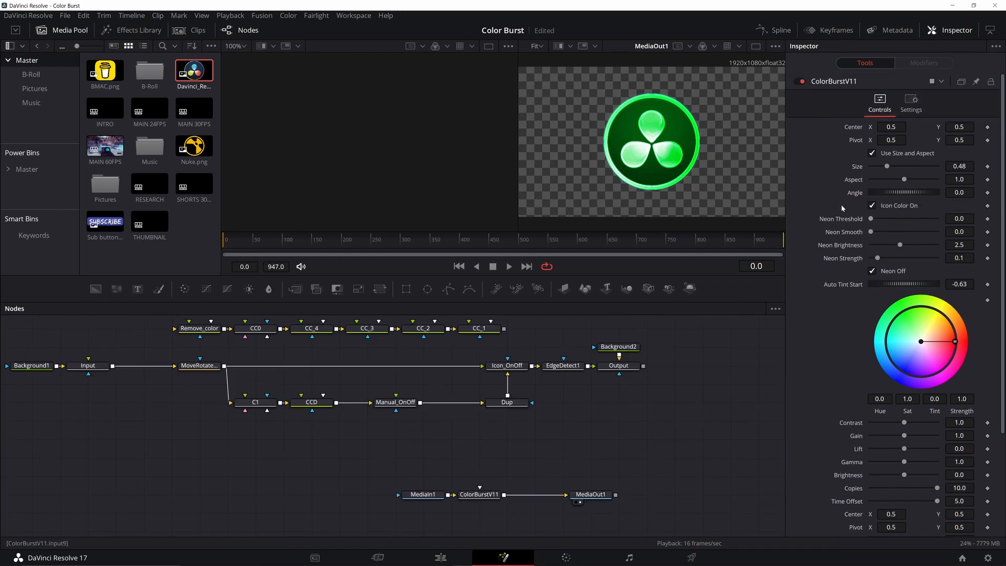
click(873, 206)
click(872, 206)
click(873, 206)
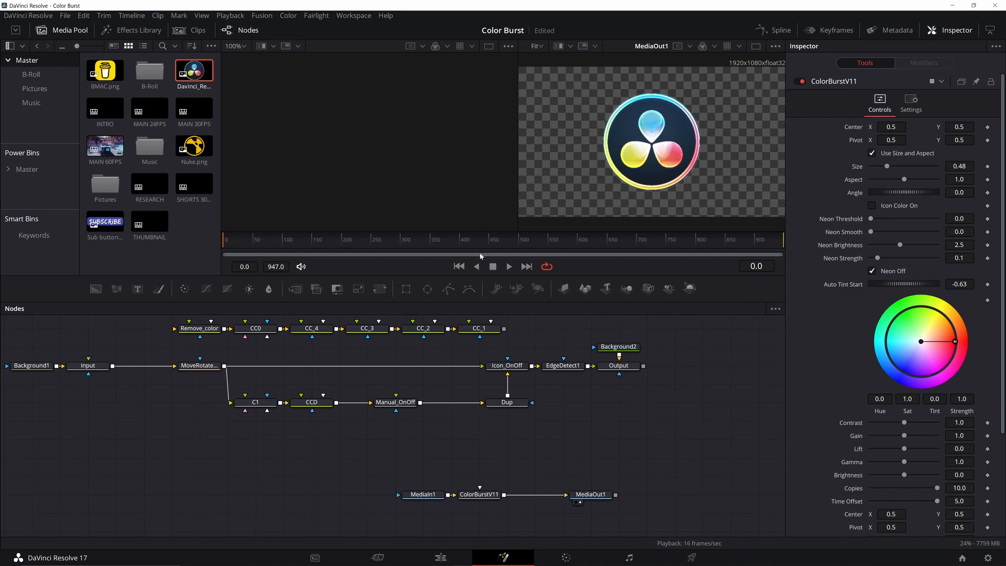
click(510, 267)
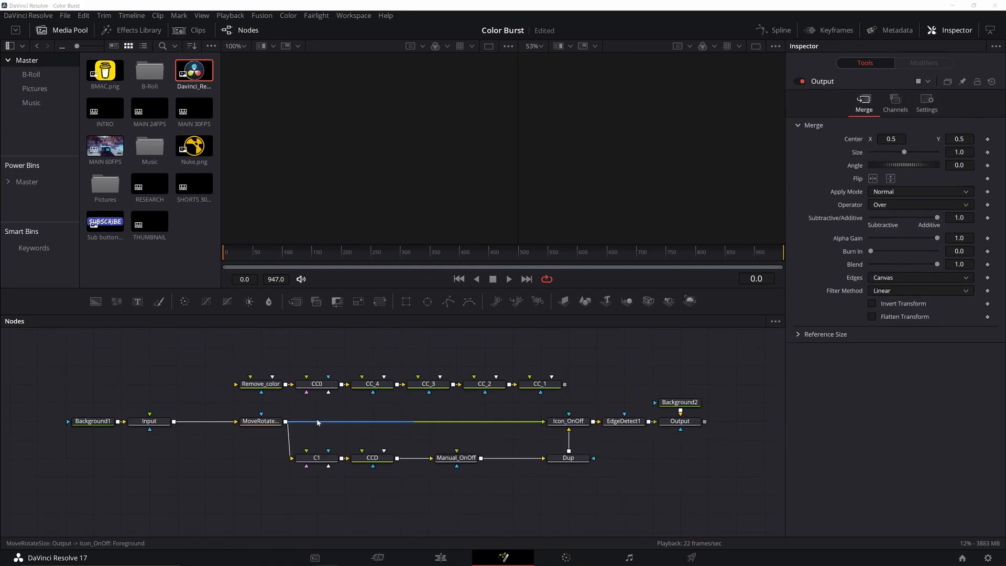
Inspect the Background1, Input, Background2, Output and MoveRotateSize nodes inside the macro.
drag(248, 389, 292, 388)
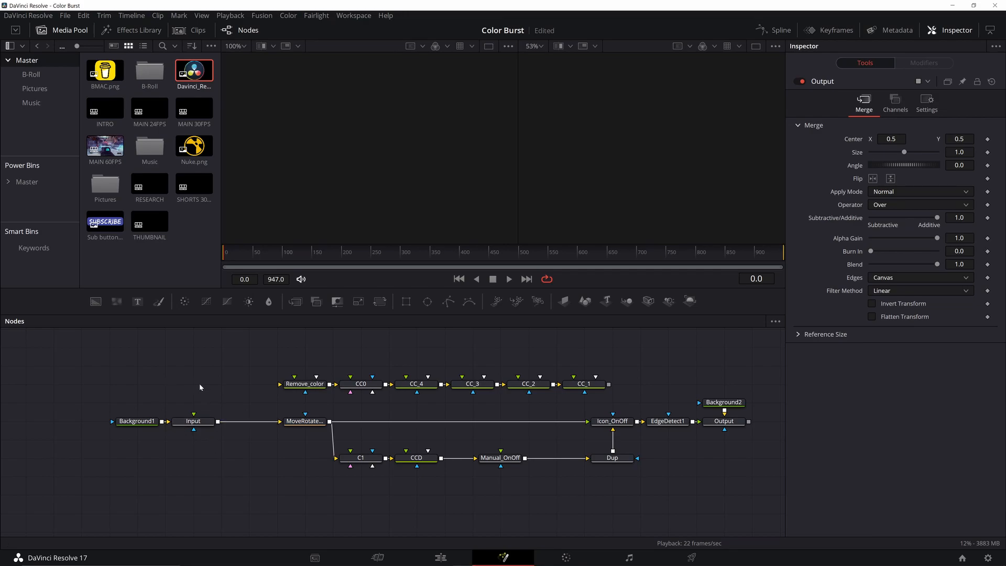
click(139, 422)
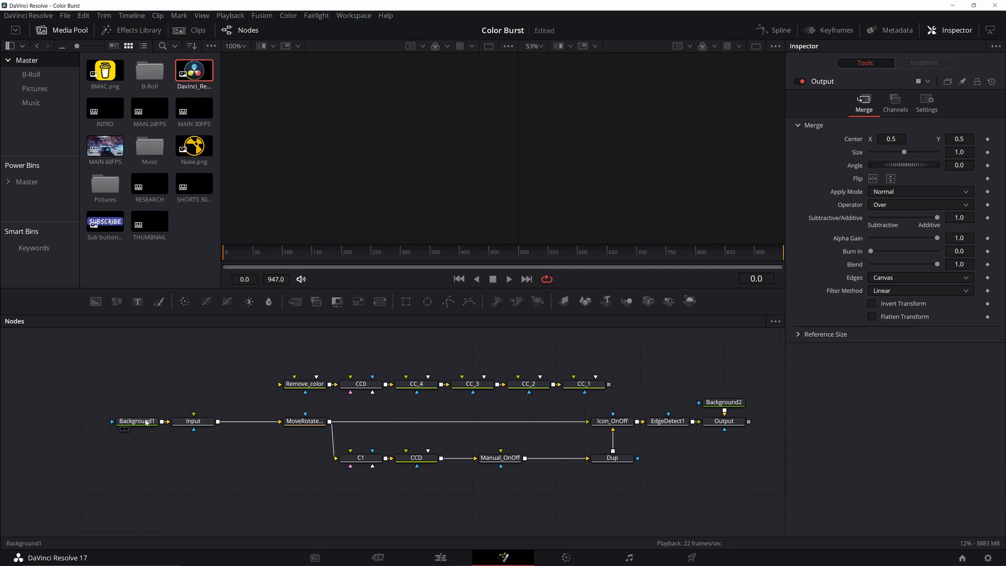
click(200, 422)
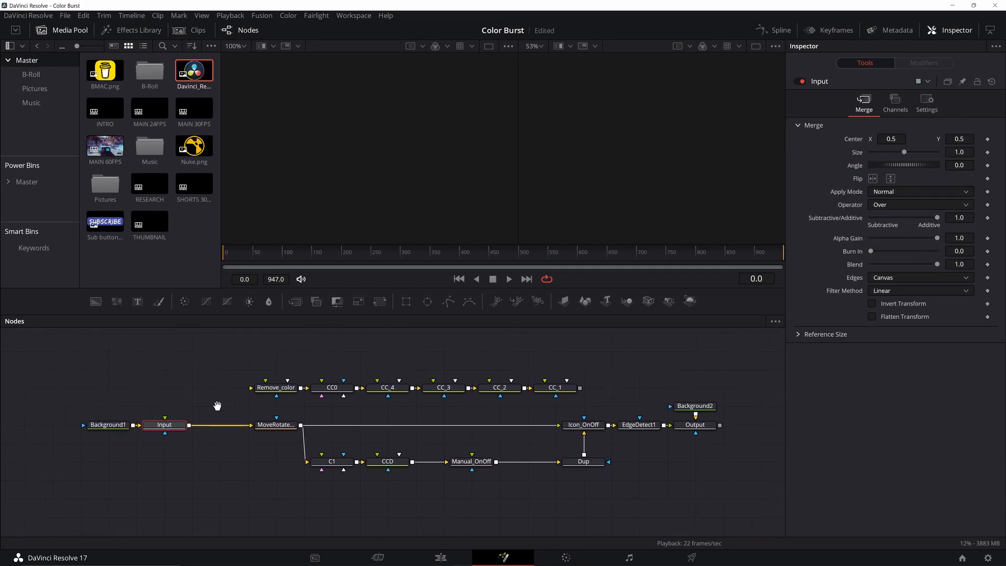
click(710, 411)
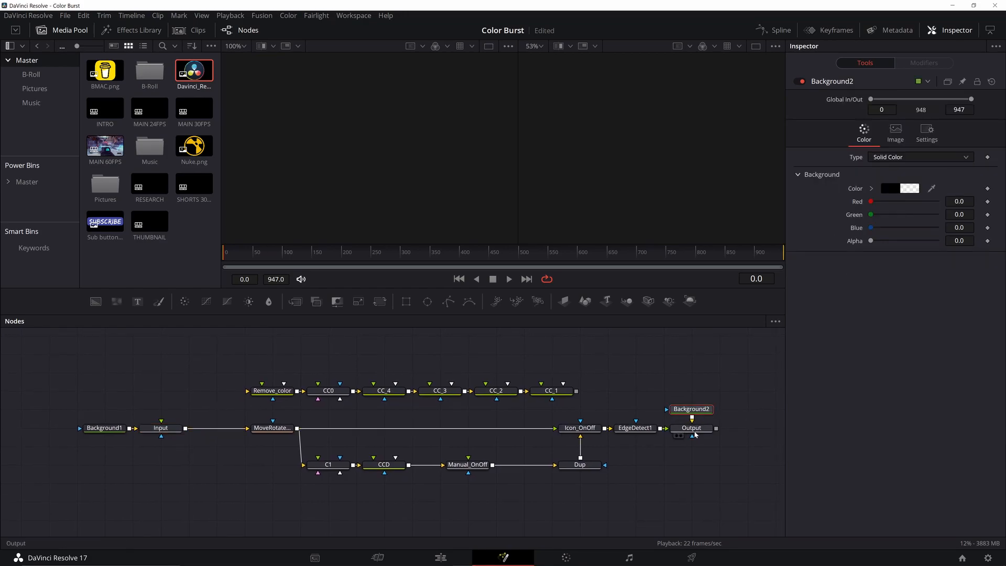
click(698, 430)
click(279, 428)
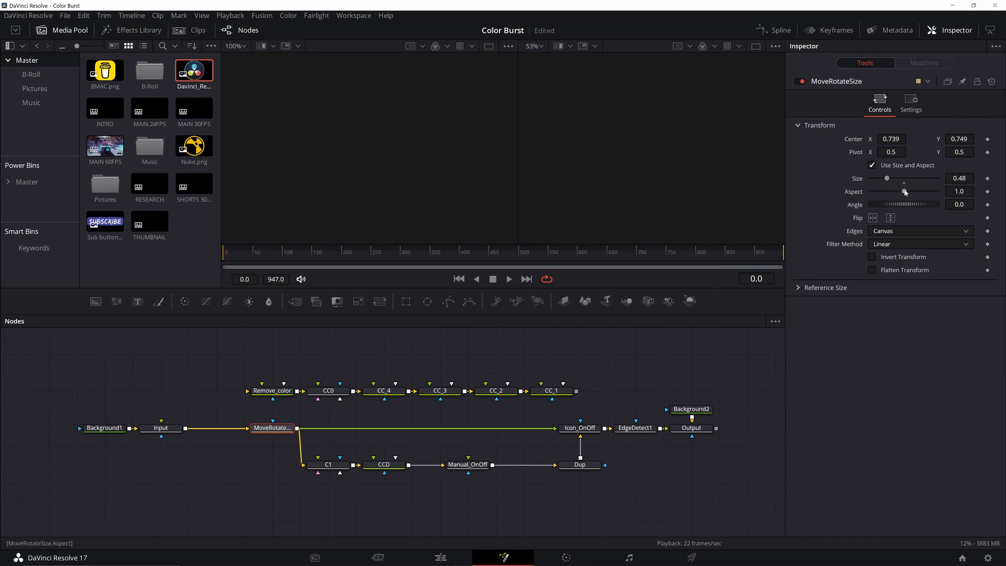
Inspect the C1, CCD, Manual_OnOff and Dup nodes' settings.
click(329, 468)
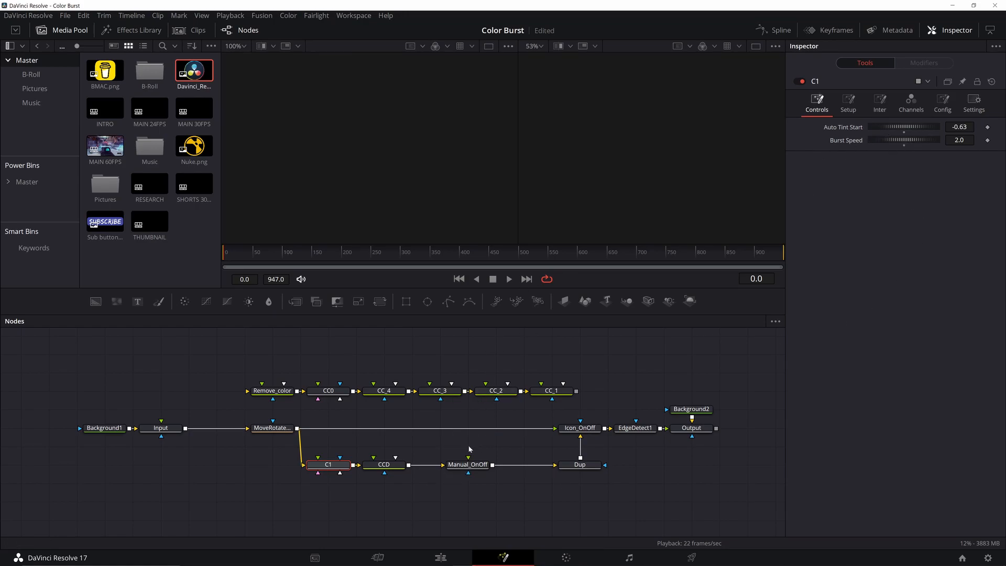
click(388, 464)
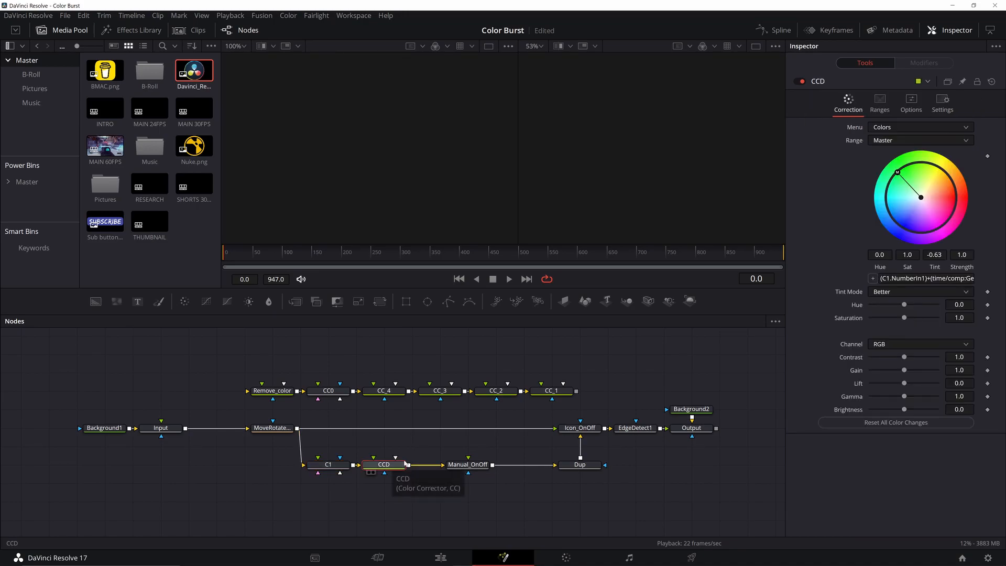
click(468, 464)
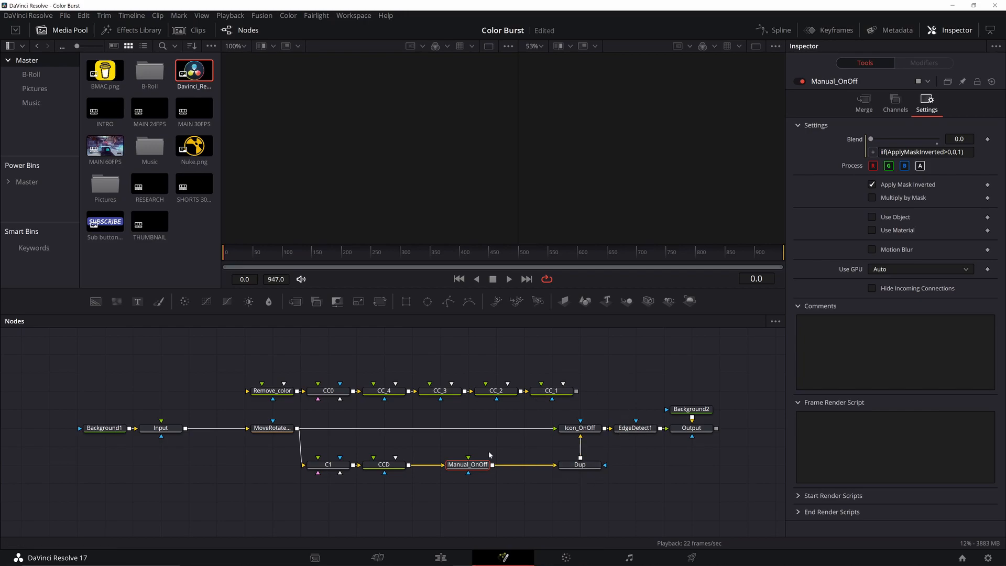
drag(606, 462, 518, 484)
click(494, 487)
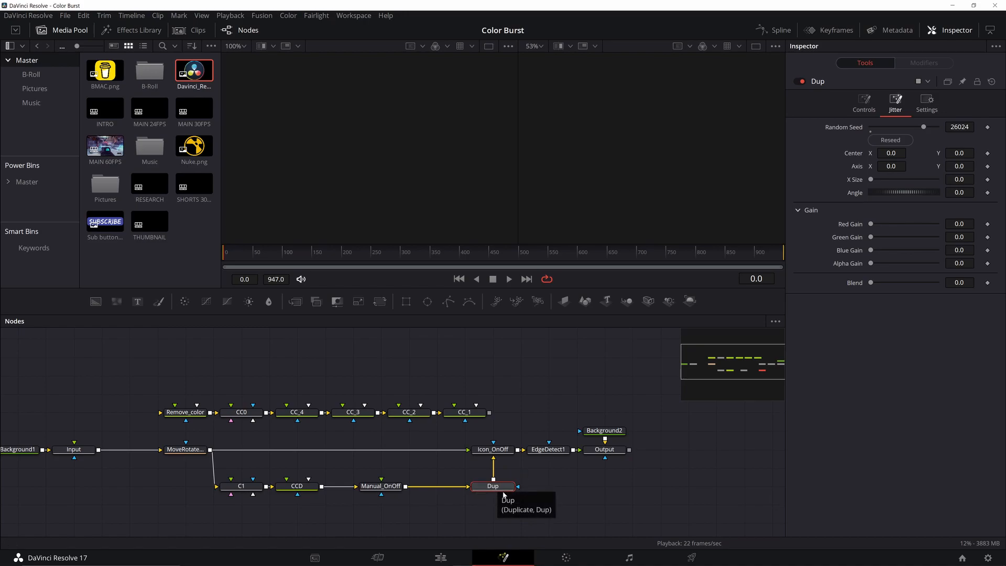
Set Dup's Center X, Center Y and Pivot X all to 0.5.
click(870, 105)
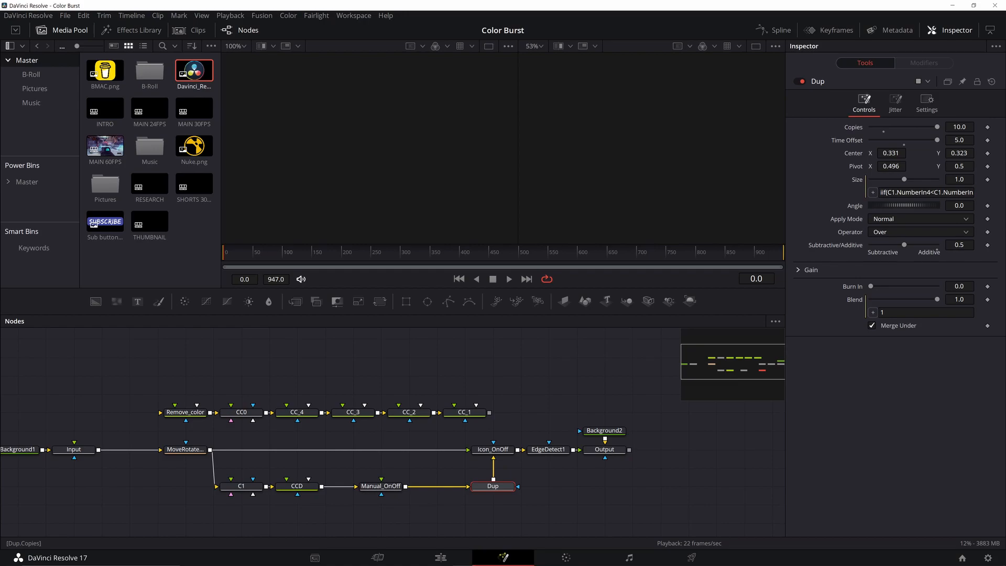
double_click(891, 153)
double_click(959, 153)
double_click(891, 153)
click(940, 142)
double_click(891, 153)
text(0.5)
key(Tab)
text(0.5)
key(Tab)
key(BackSpace)
text(0.5)
key(Tab)
key(Tab)
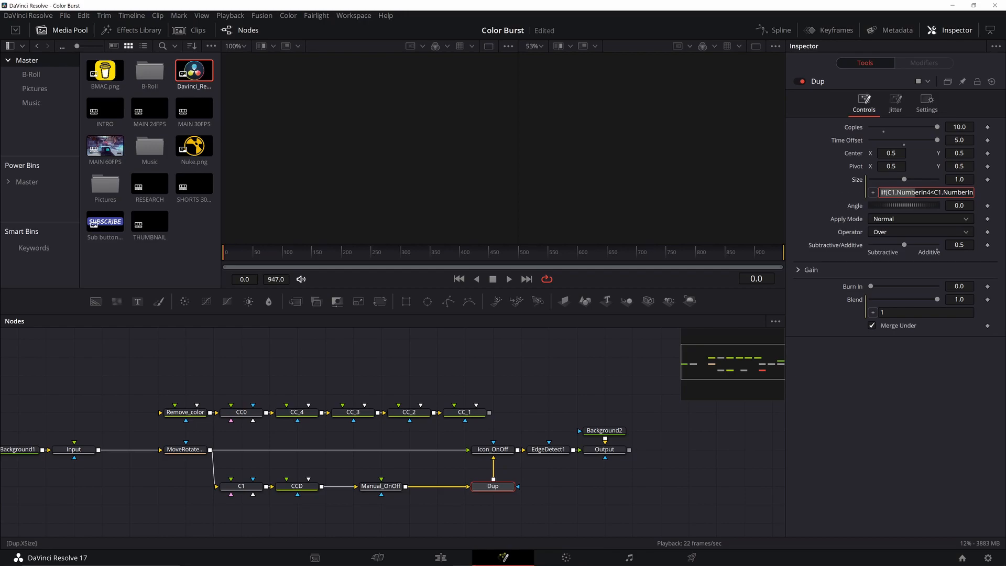
click(802, 206)
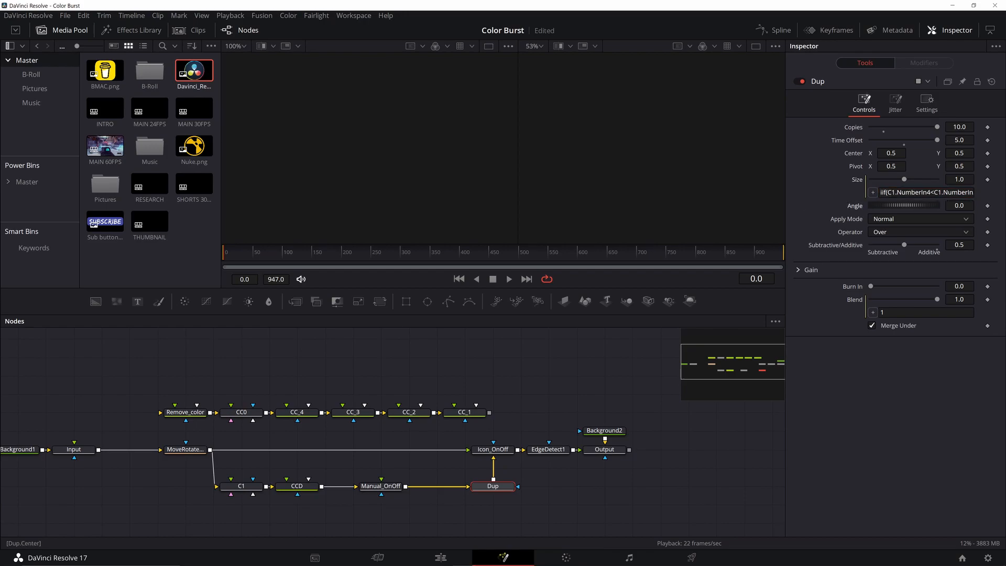
Scrub to frame 78, then inspect the EdgeDetect1 and Output nodes' settings.
drag(265, 249, 754, 261)
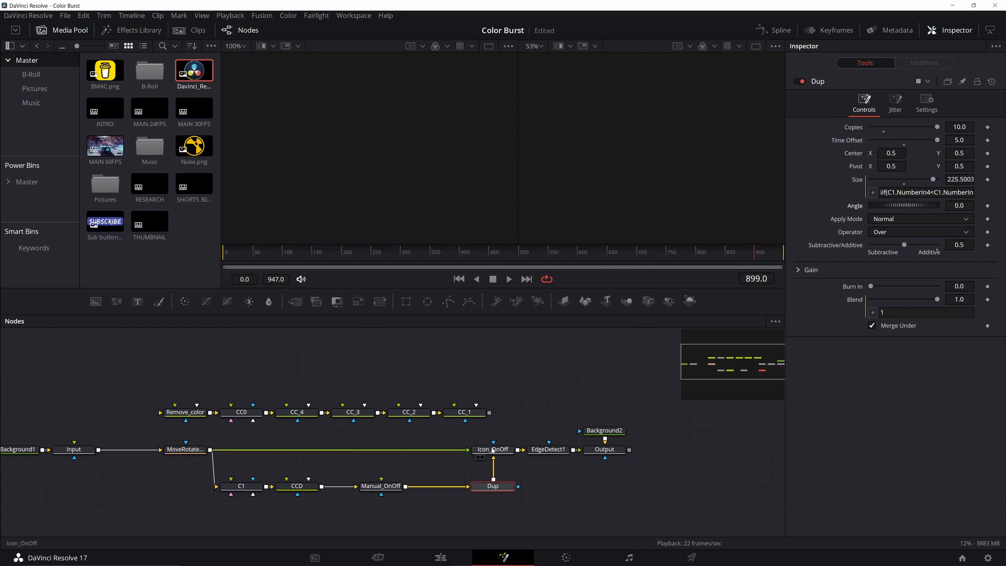
click(548, 449)
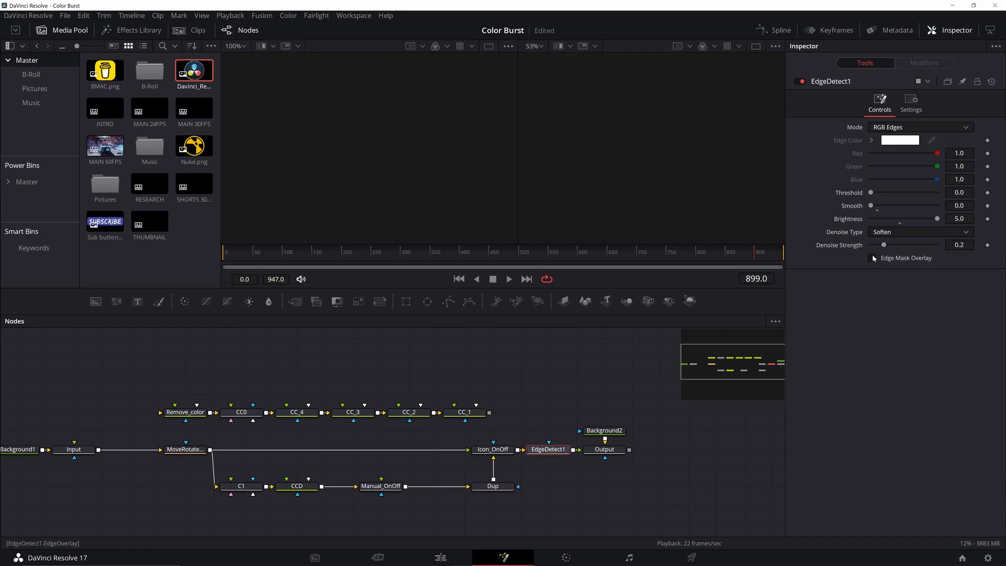
click(618, 452)
Place a new ColorBurstV1 node below Dup in the graph.
drag(679, 432, 628, 405)
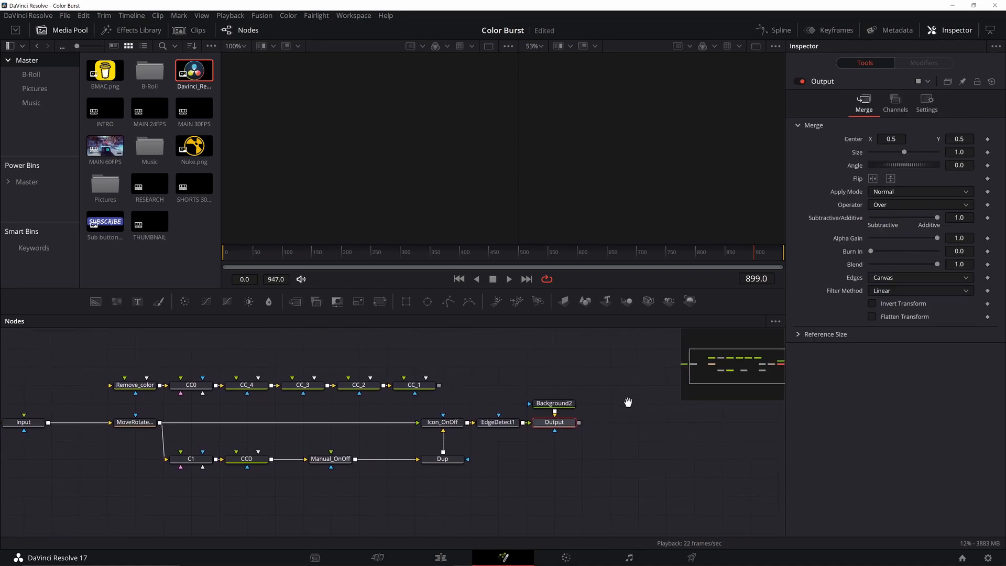
drag(351, 465, 472, 454)
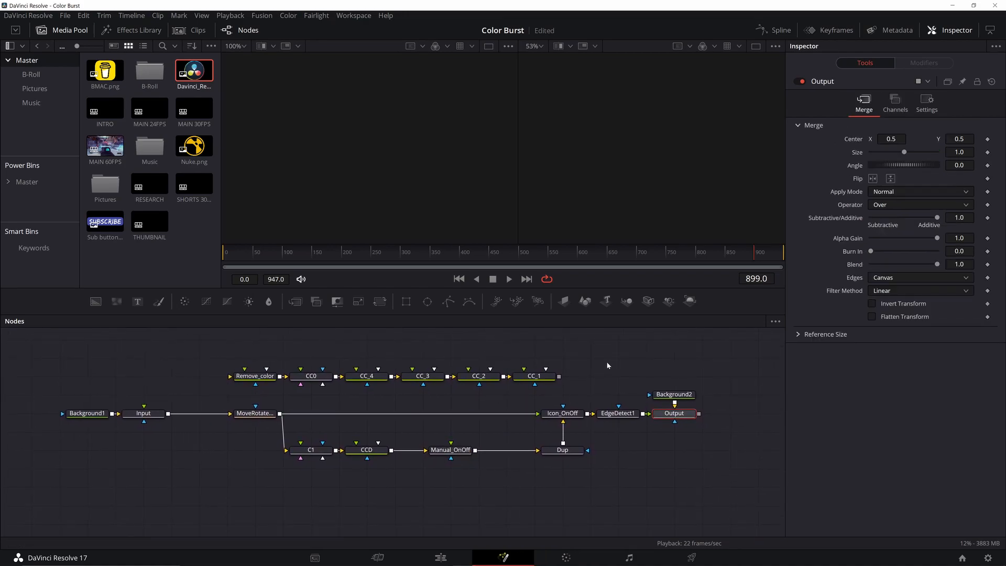
drag(713, 479, 533, 493)
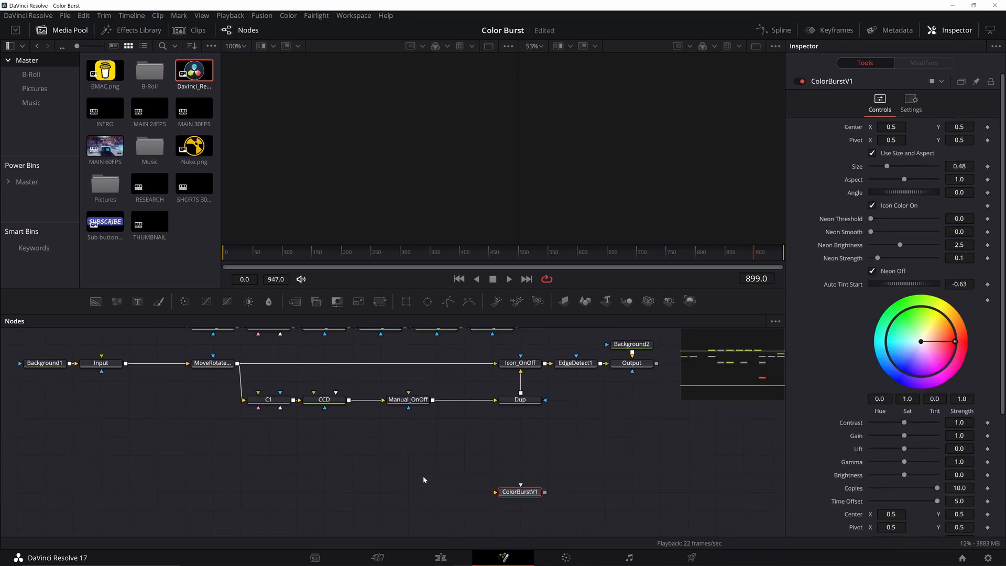
Route BMAC.png through ColorBurstV1 into MediaOut1 with Icon Color off so it stays yellow.
drag(105, 71, 457, 500)
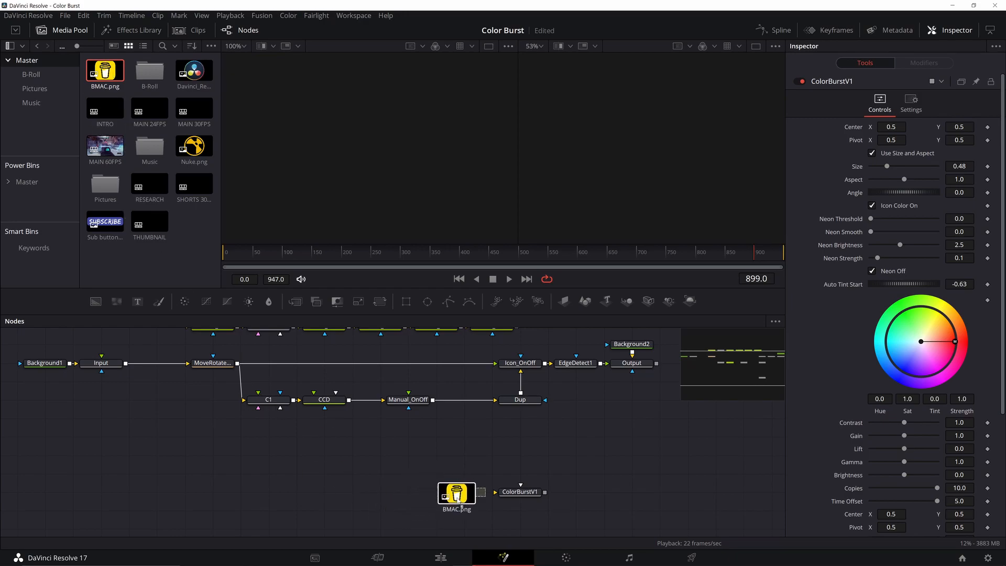
drag(458, 500, 459, 500)
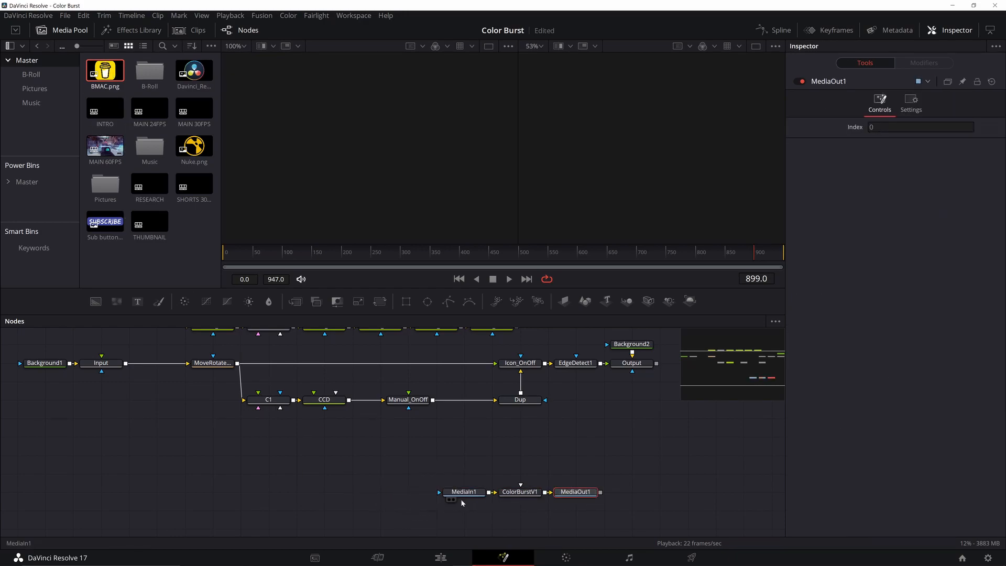
click(449, 500)
click(509, 280)
key(1)
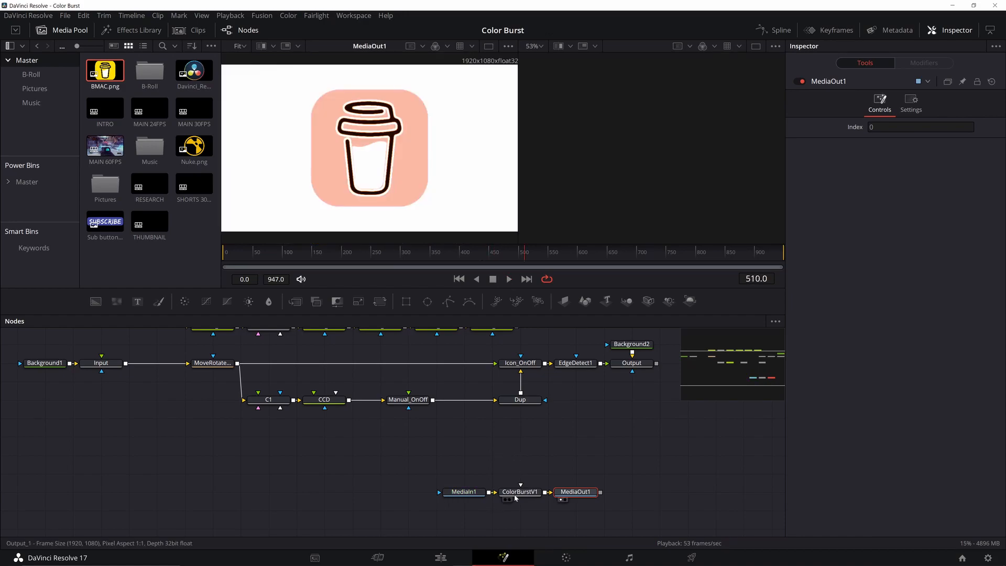
click(519, 492)
click(872, 205)
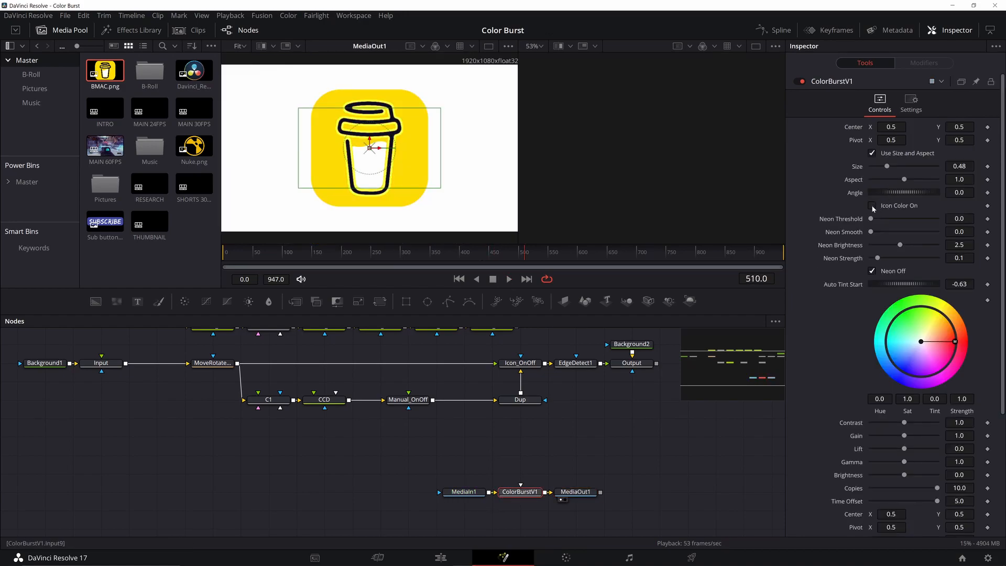
Add a Background3 node and a Rectangle1 shape placed just above it.
drag(475, 450, 430, 455)
click(403, 468)
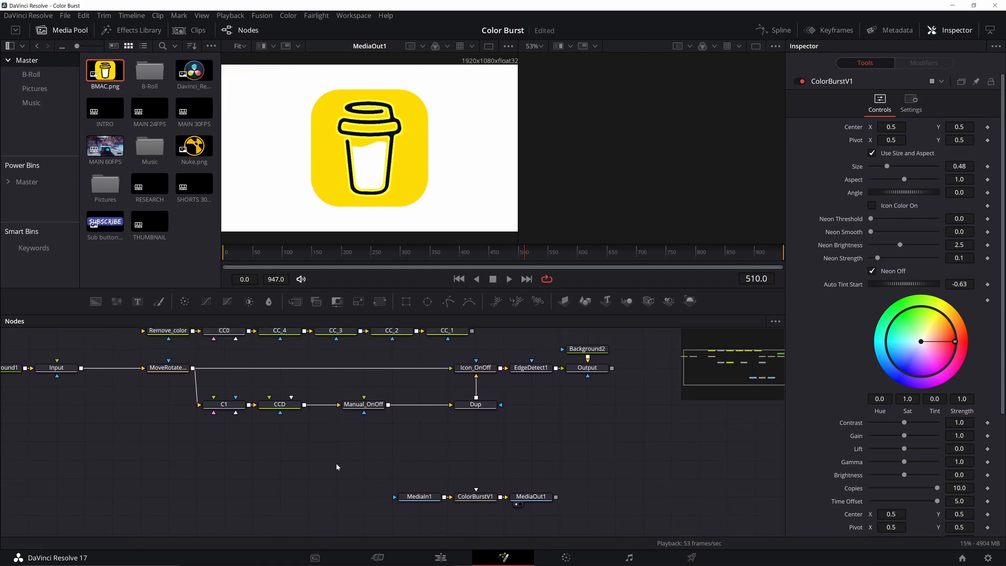
drag(336, 455, 349, 450)
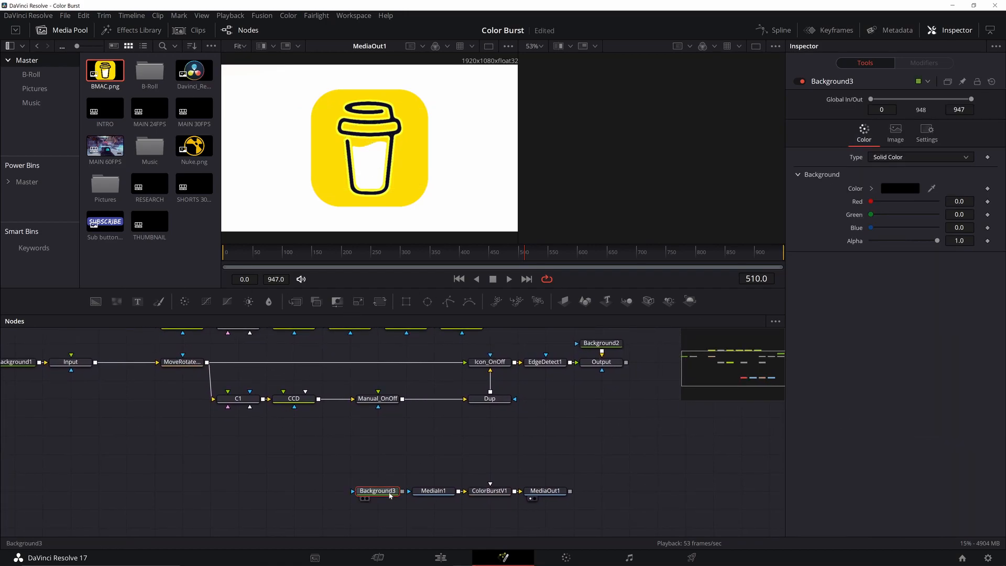
click(418, 449)
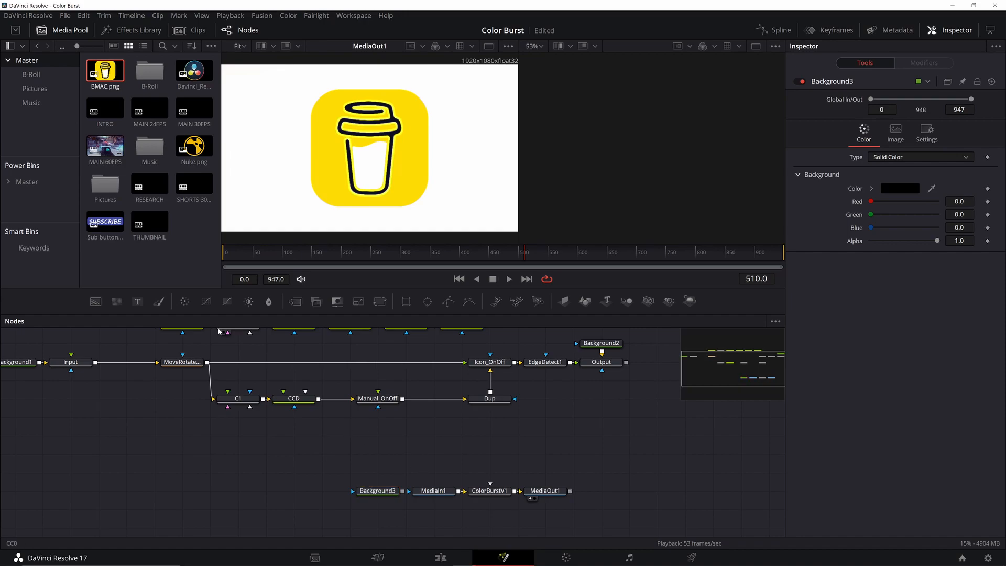
click(406, 301)
drag(414, 460, 382, 473)
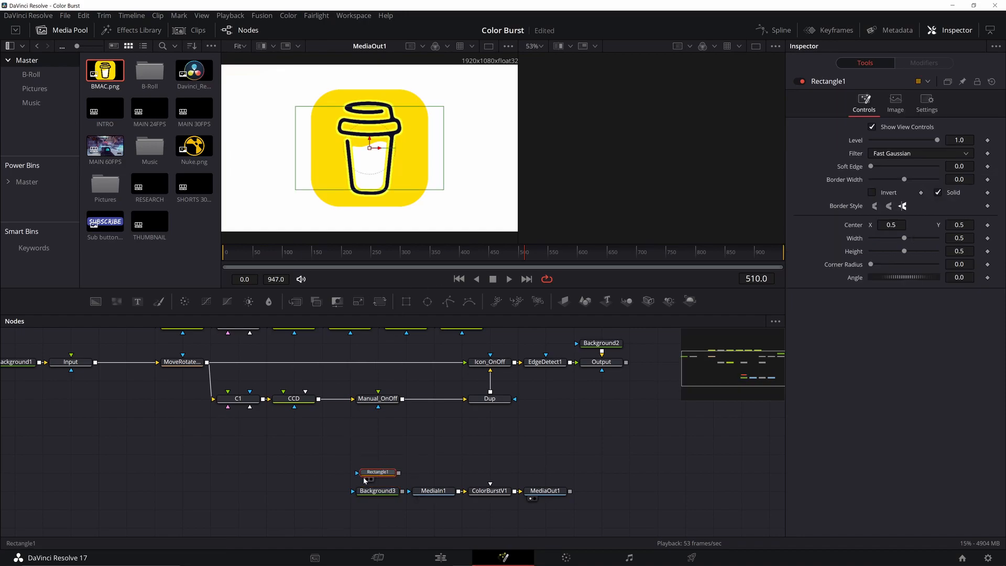
Make Rectangle1 a square with Width expression Height*1080/1920, rotated to Angle 45.
click(367, 479)
double_click(959, 238)
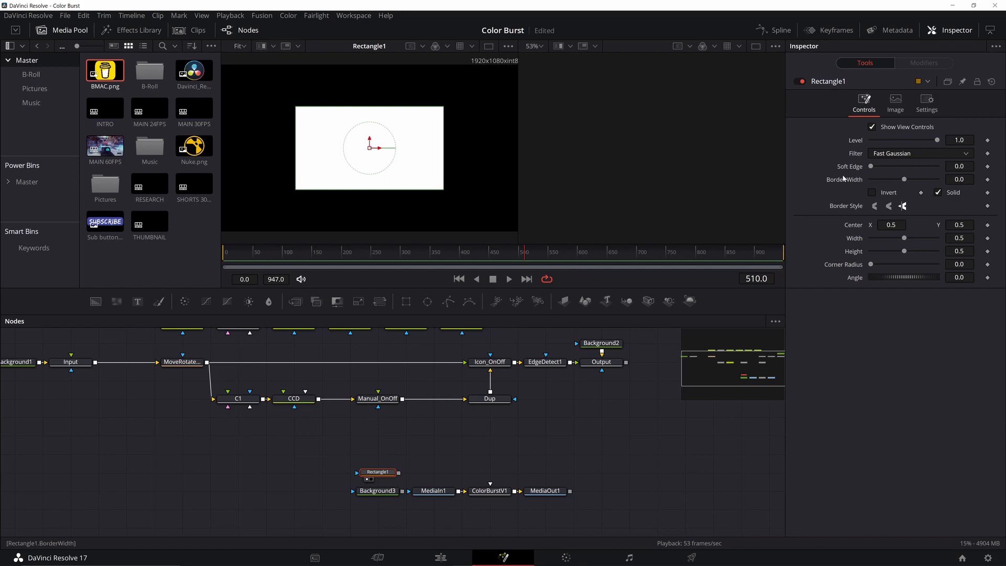
text(0.25)
key(Return)
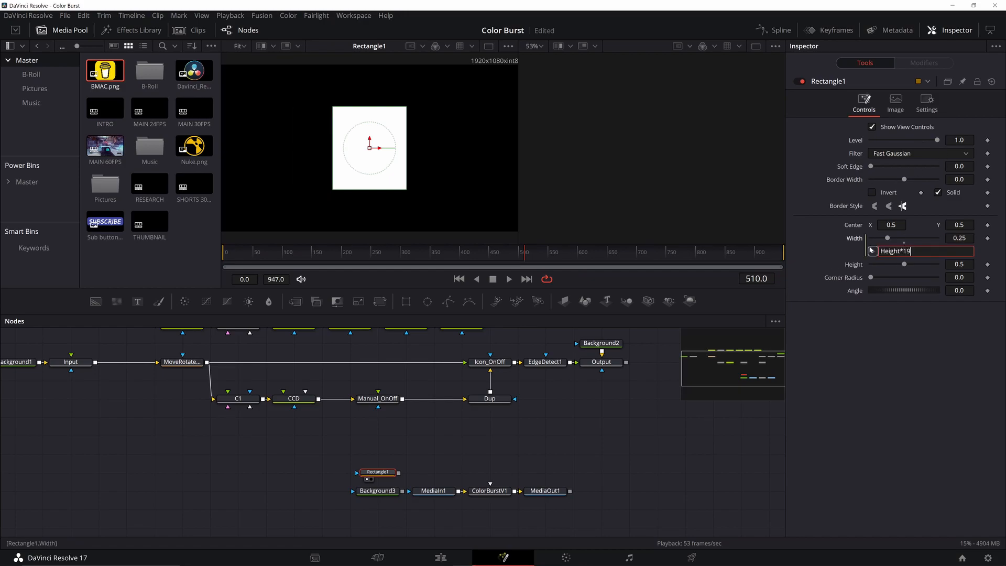
text(1080)
key(Tab)
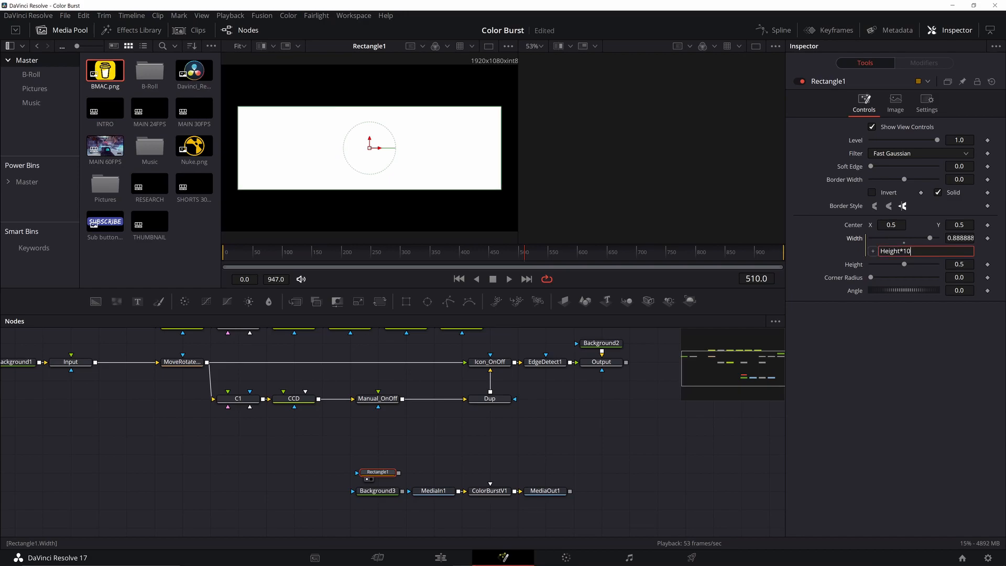
text(1920)
key(Tab)
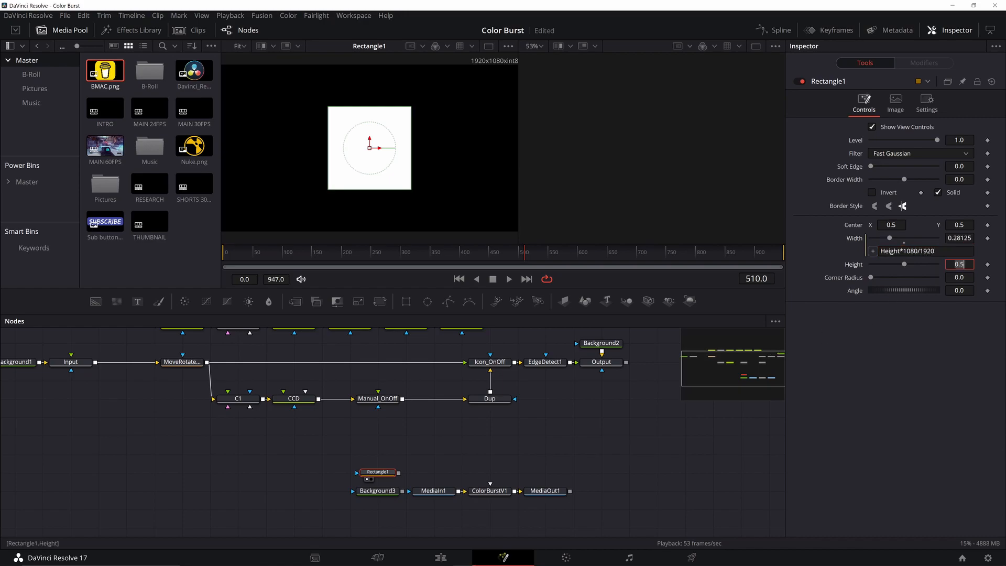
click(959, 290)
text(45)
key(Tab)
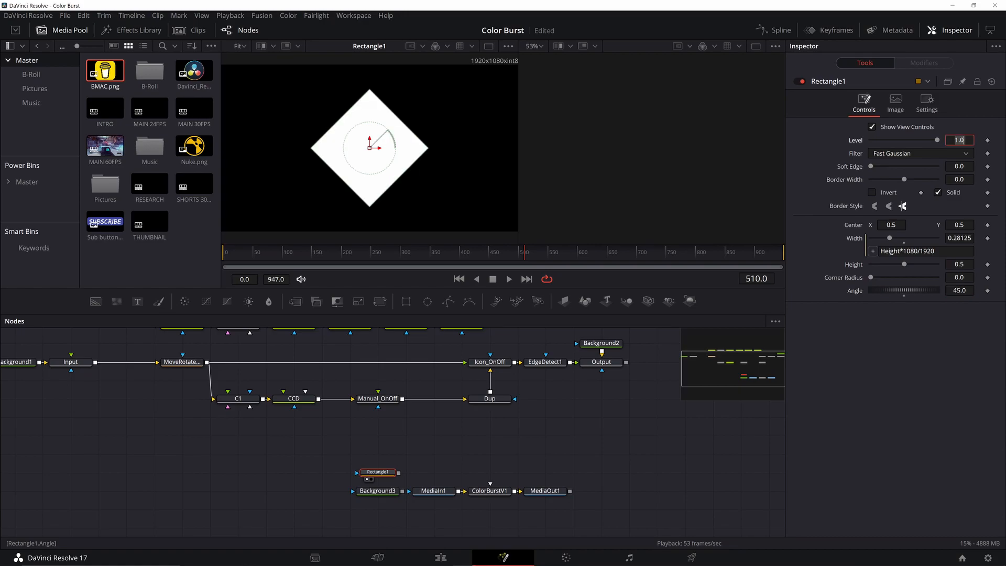
Add a half-size Ellipse1, paste a copy Ellipse1_1, and chain Ellipse1 into it.
click(427, 302)
drag(422, 207, 397, 178)
key(ctrl+c)
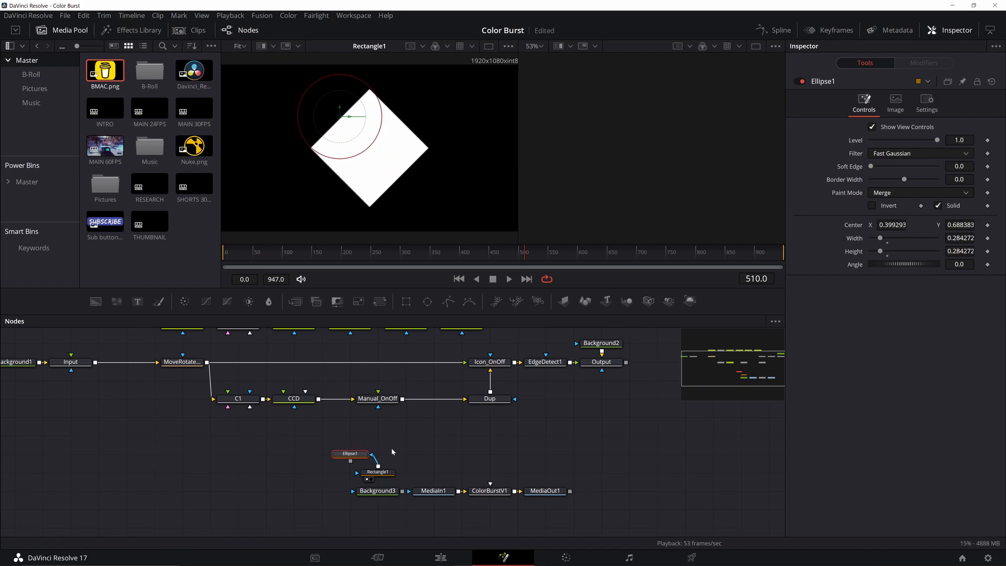
click(430, 459)
key(ctrl+v)
mouse_move(427, 458)
mouse_down()
mouse_move(342, 439)
mouse_move(350, 462)
mouse_up()
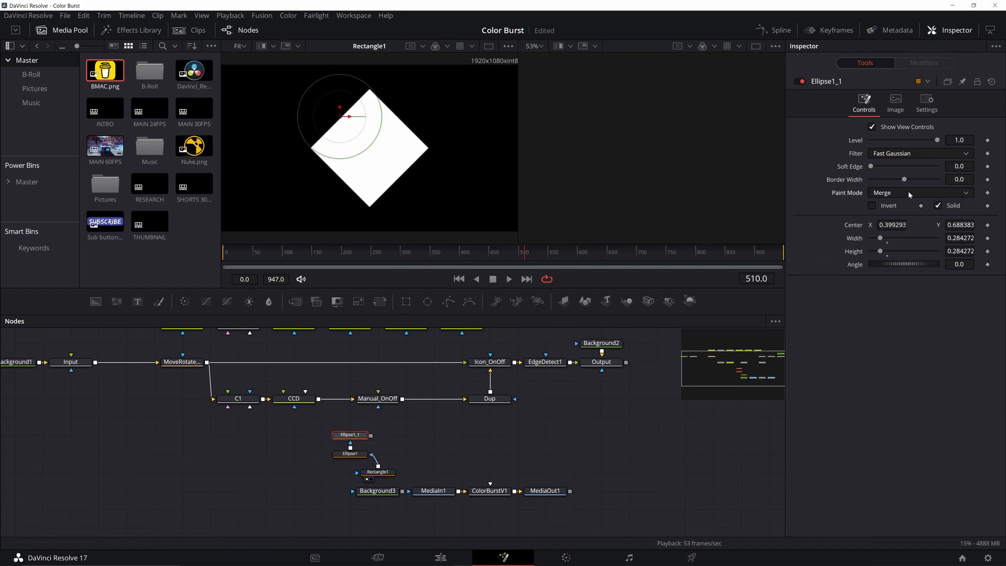
Keep Merge as the paint mode for the heart masks, checking Ellipse1's settings.
click(908, 192)
click(900, 207)
click(350, 453)
click(920, 192)
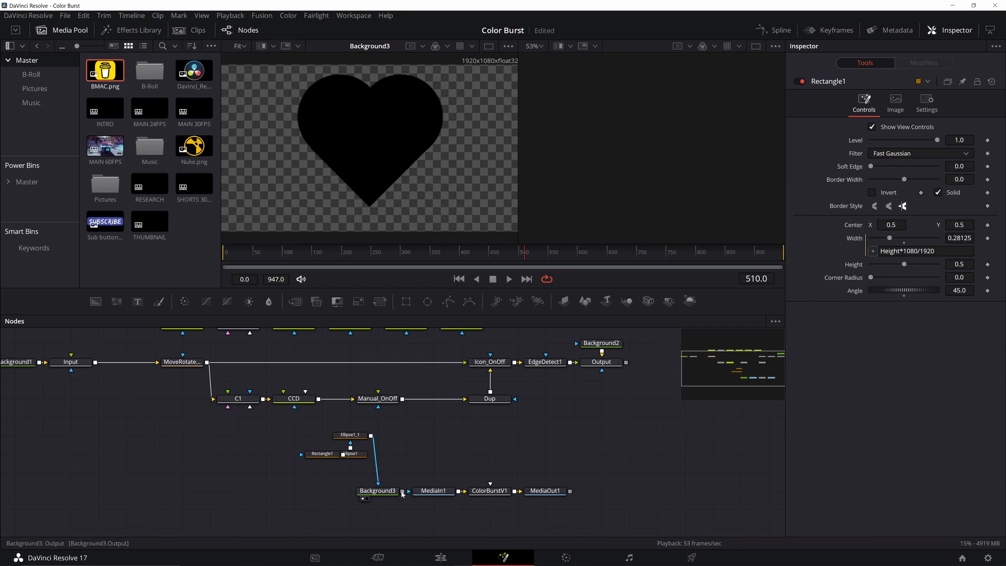
Rearrange the node graph, moving MediaIn1 above ColorBurstV11 and MediaOut1 further right.
click(437, 493)
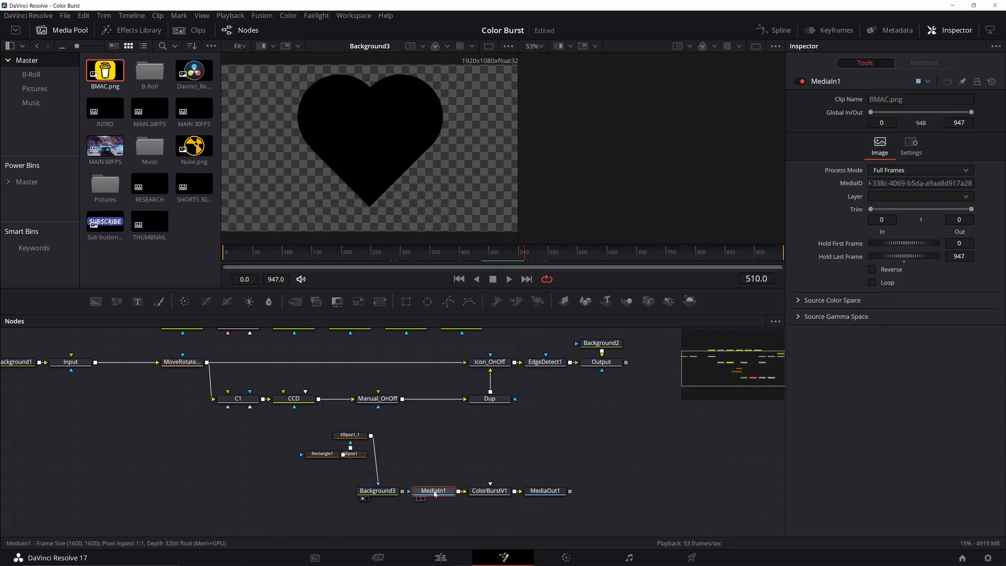
drag(434, 493, 457, 496)
drag(546, 492, 630, 491)
drag(500, 475, 485, 493)
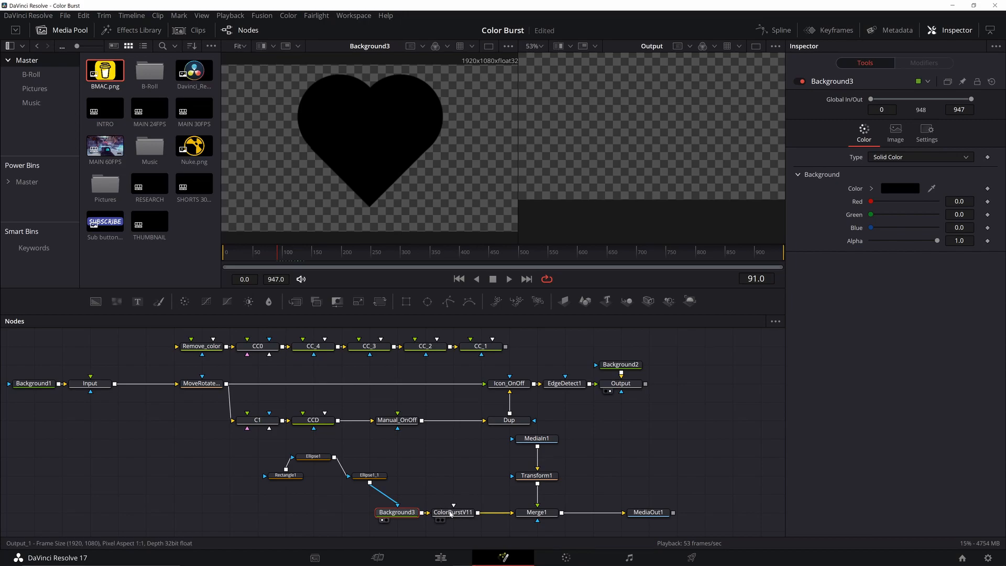
Select ColorBurstV11 and show its result in the viewer.
right_click(451, 515)
click(451, 515)
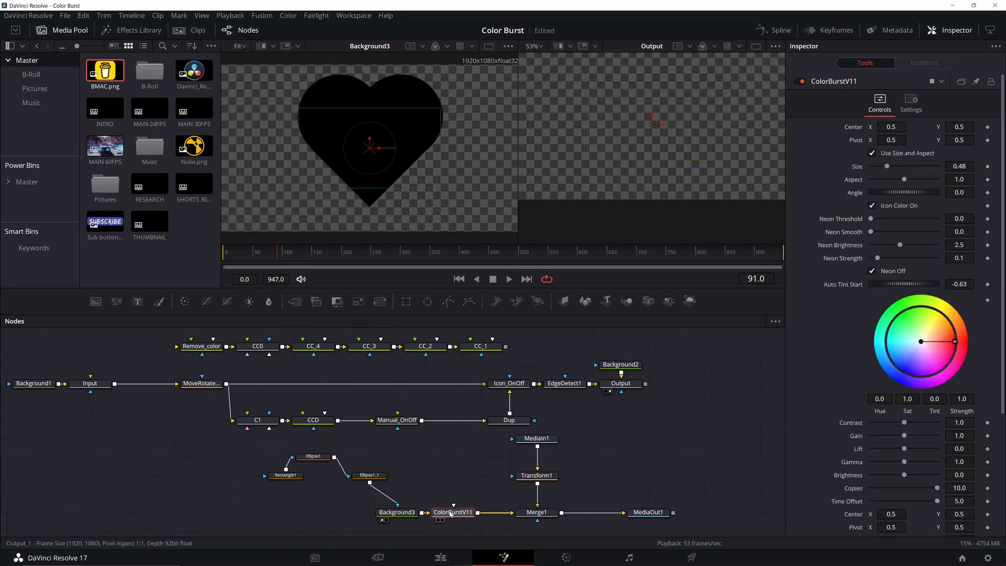
key(1)
Keep Background3 as Solid Color and lighten its colour from black to mid grey (0.498039).
click(396, 512)
click(948, 157)
click(890, 166)
click(901, 188)
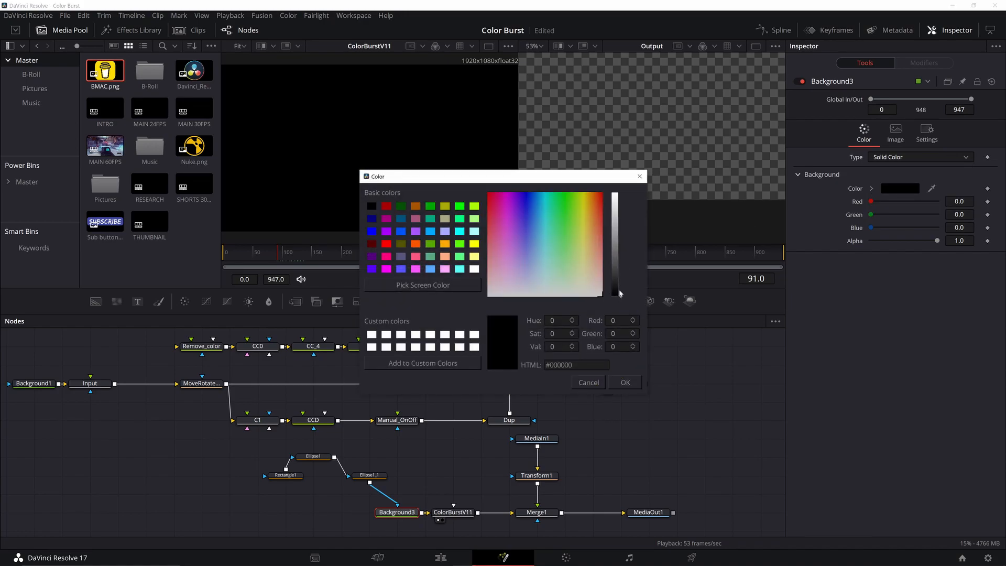
drag(621, 294, 621, 247)
click(625, 382)
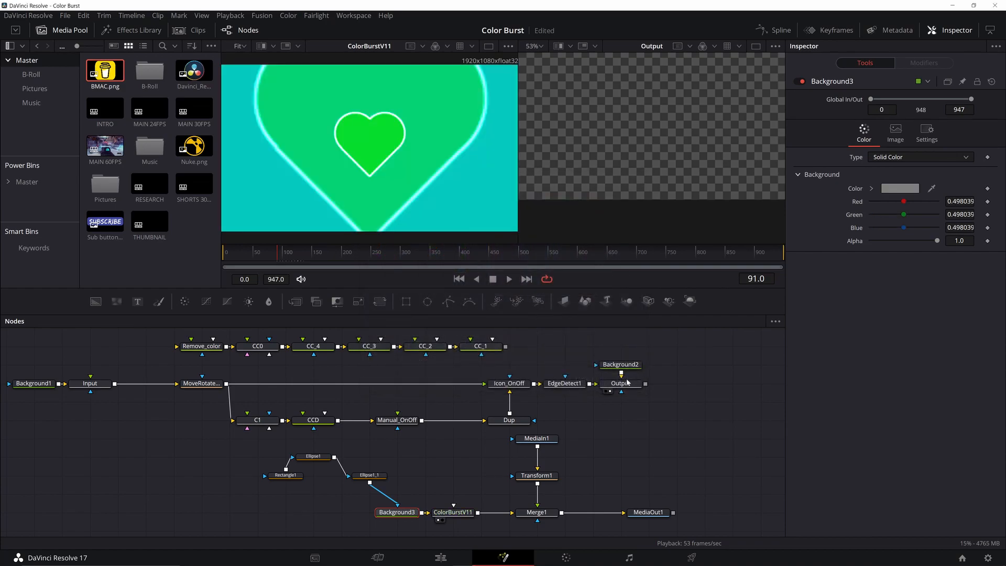
mouse_move(610, 480)
mouse_down()
mouse_move(600, 513)
mouse_move(600, 469)
mouse_up()
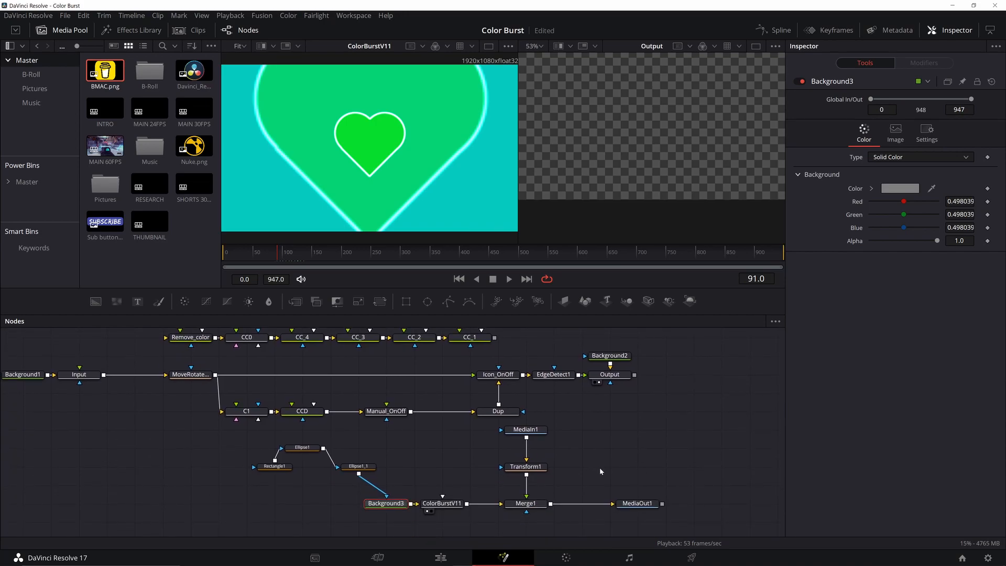